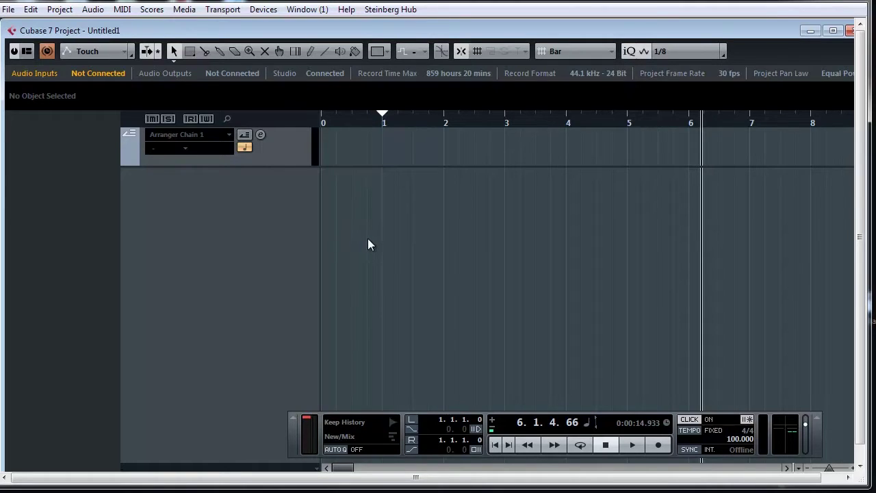
Add an instrument track hosting Native Instruments Kontakt 5.
right_click(280, 212)
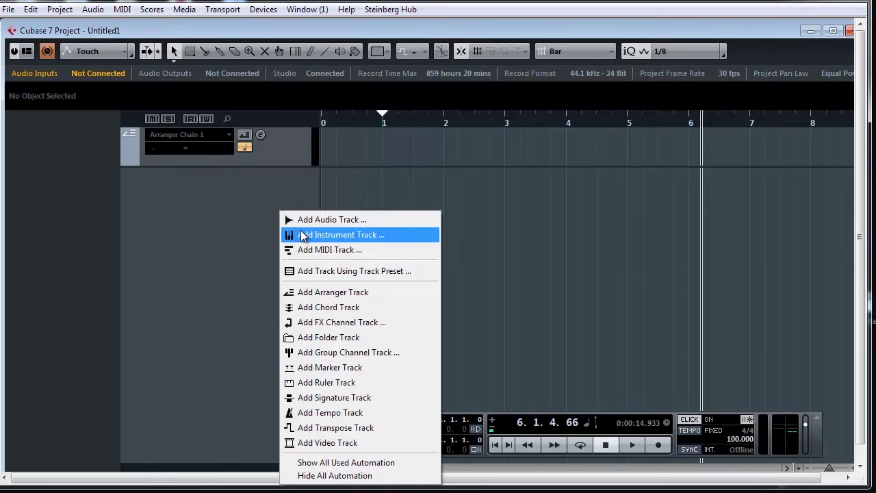
left_click(302, 236)
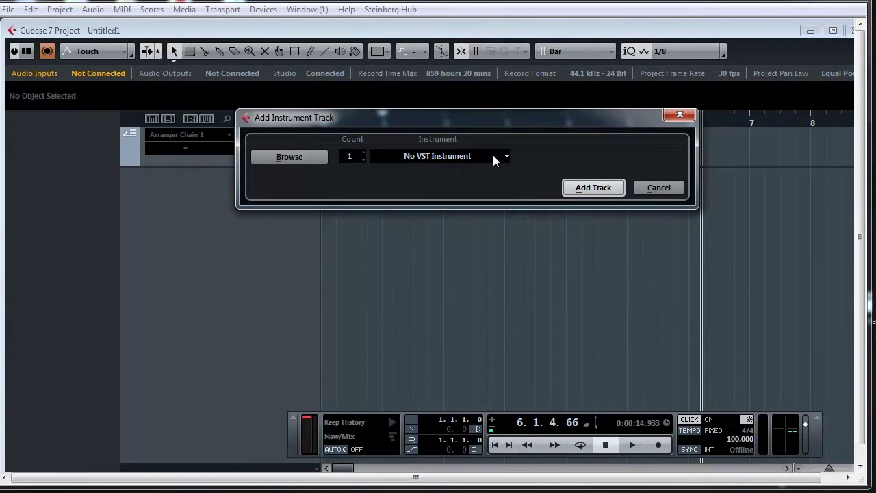
left_click(496, 156)
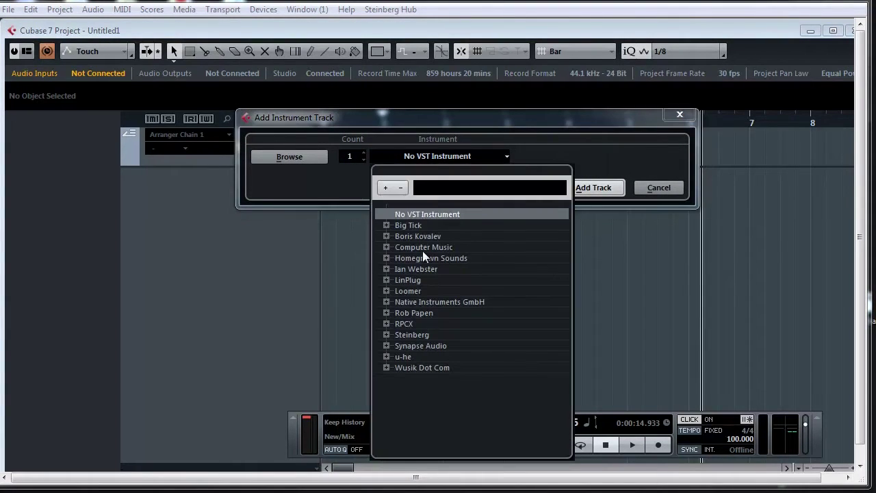
left_click(388, 223)
left_click(388, 224)
left_click(386, 301)
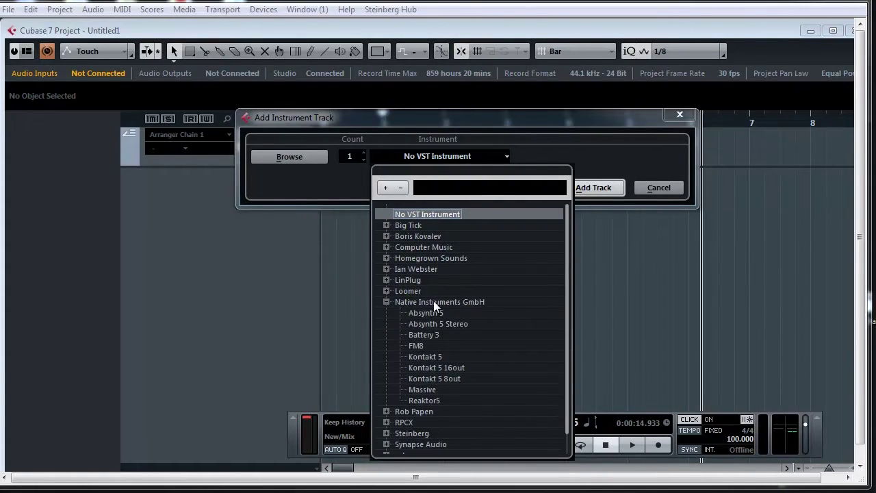
left_click(434, 357)
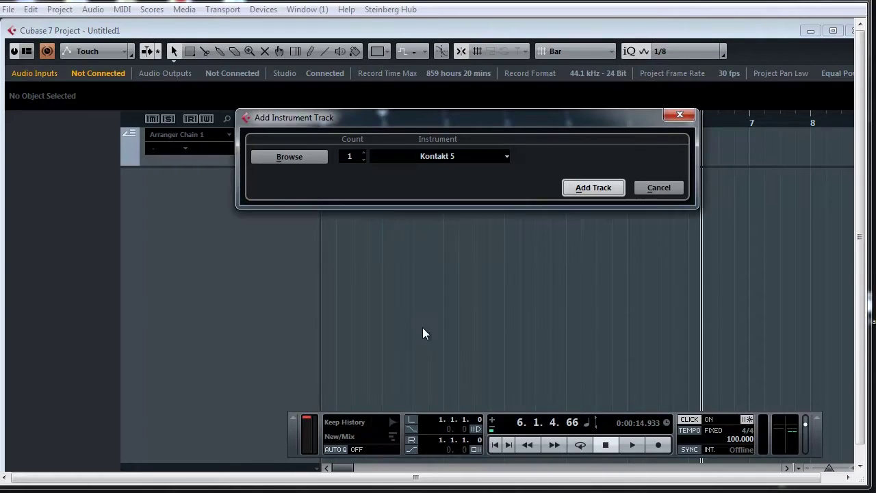
left_click(579, 191)
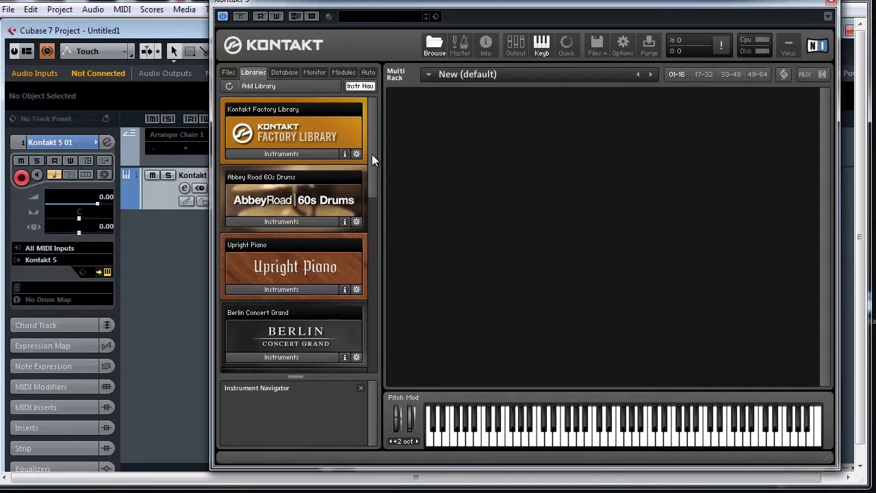
Load Mark II Classic.nki from the Factory Library's 3 - Electric Pianos folder.
mouse_move(373, 160)
left_mouse_down()
mouse_move(382, 249)
mouse_move(381, 146)
left_mouse_up()
left_click(306, 156)
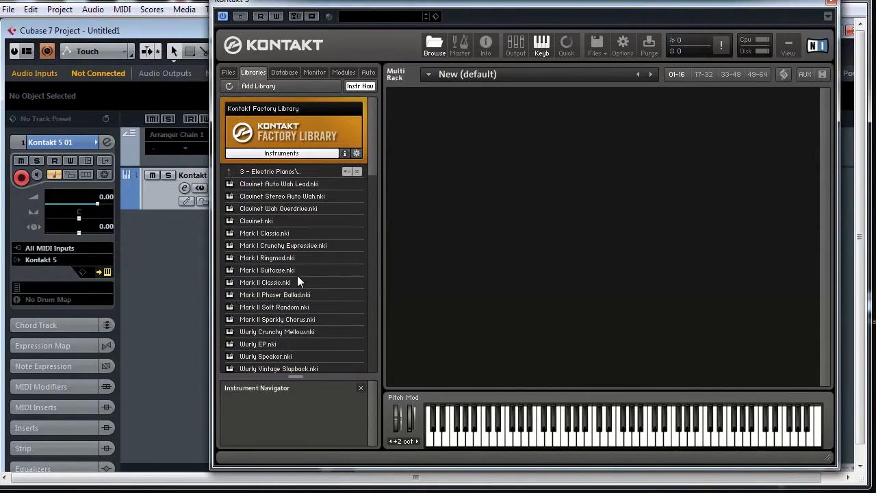
double_click(267, 283)
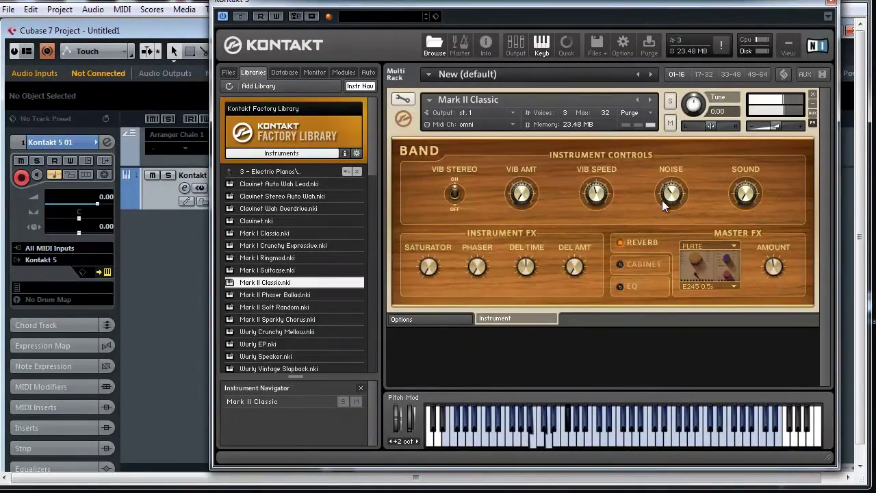
Turn the Sound knob off and review the Cabinet, EQ and Reverb master effects.
left_click_drag(746, 195, 747, 234)
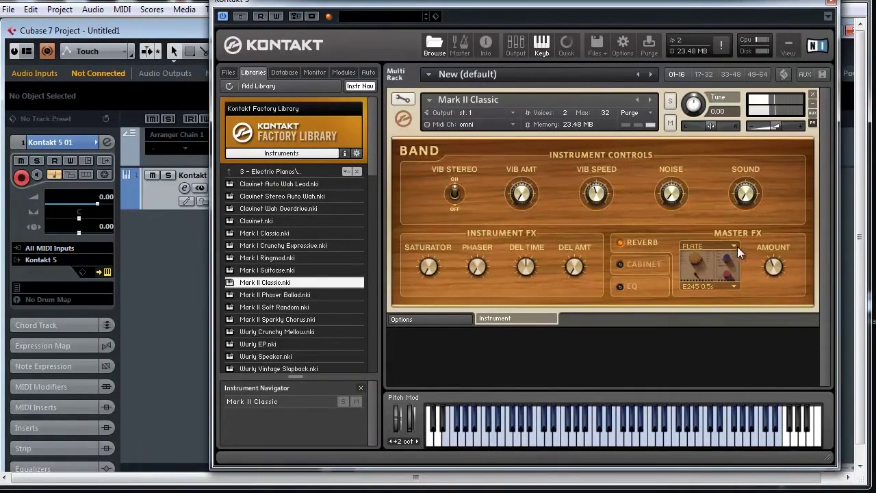
left_click(640, 265)
left_click(641, 287)
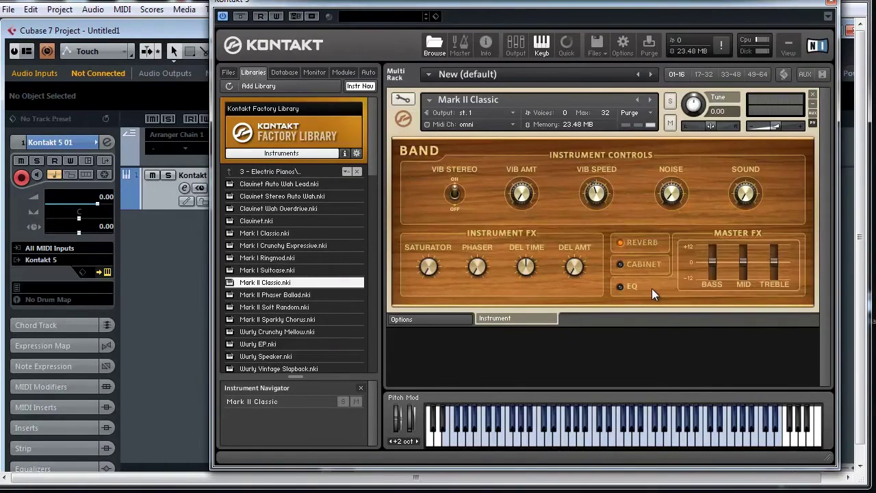
left_click(651, 250)
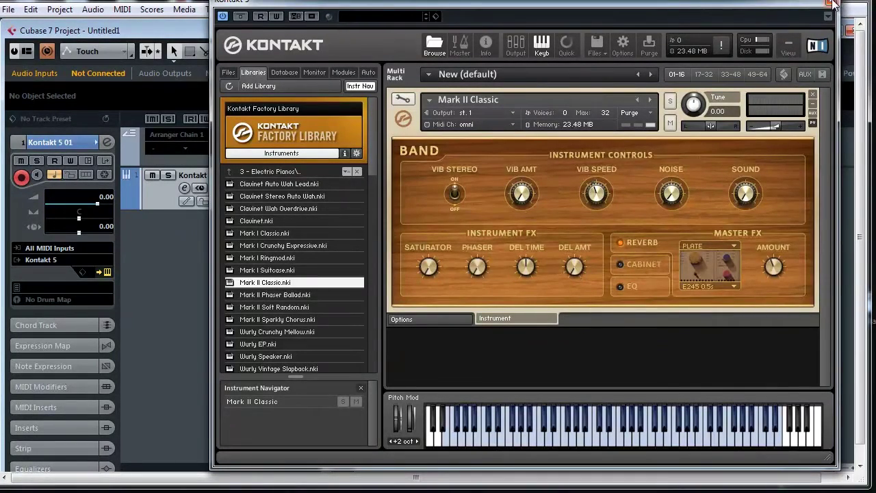
Close the Kontakt window and put the project cursor back at bar 1.
left_click(831, 4)
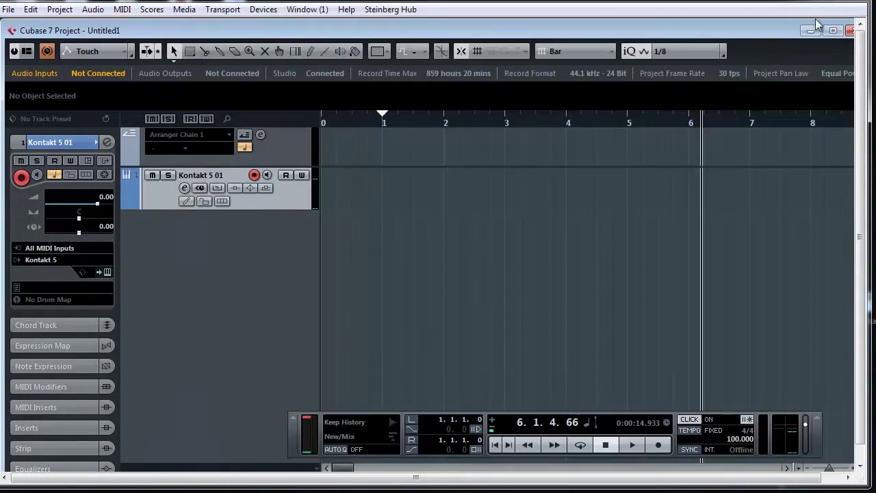
left_click(382, 121)
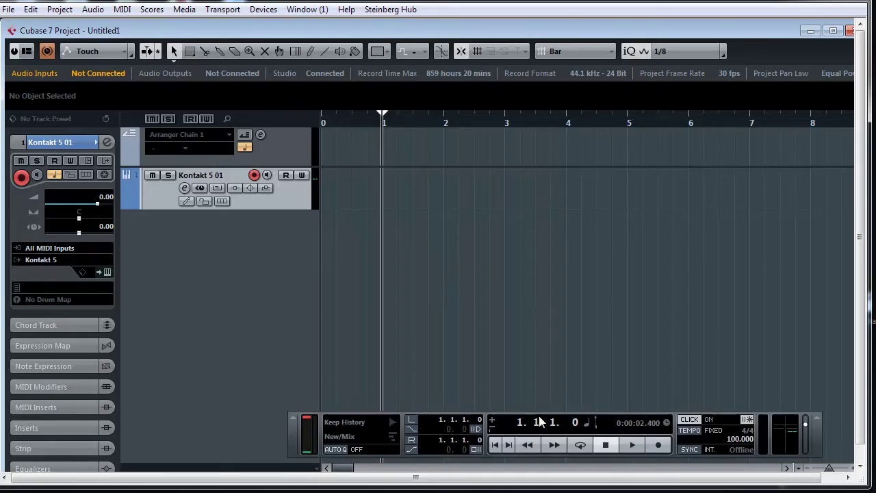
key("F2")
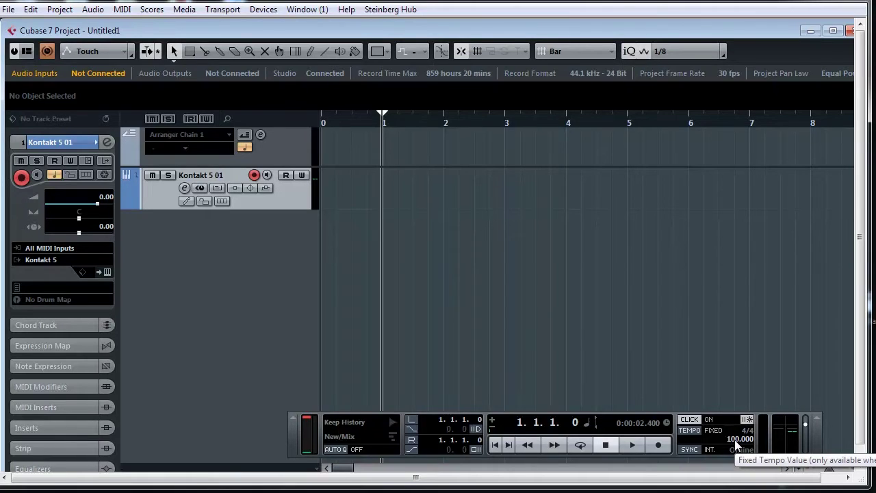
Set the tempo to 120 BPM and play from bar 1 to hear it.
type("120")
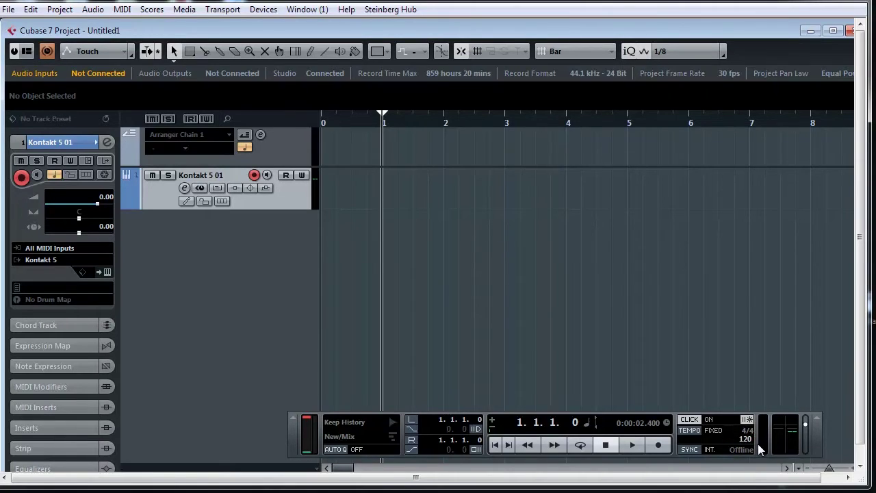
key("Return")
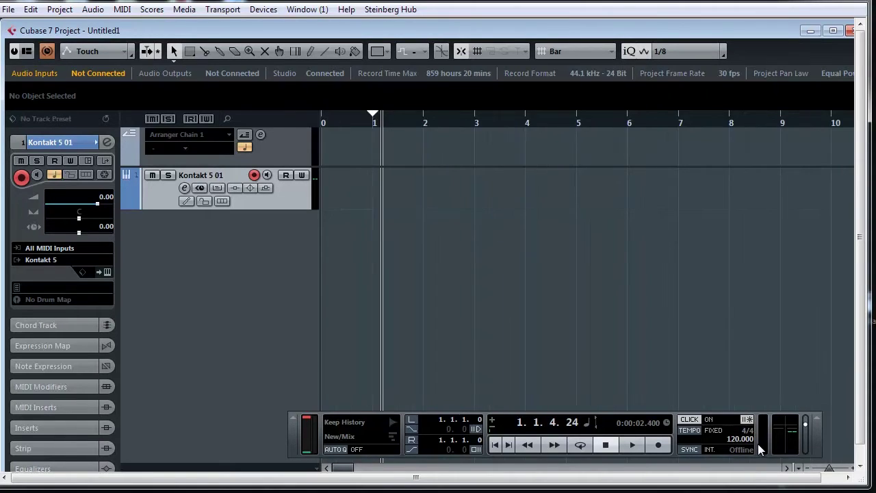
left_click(375, 124)
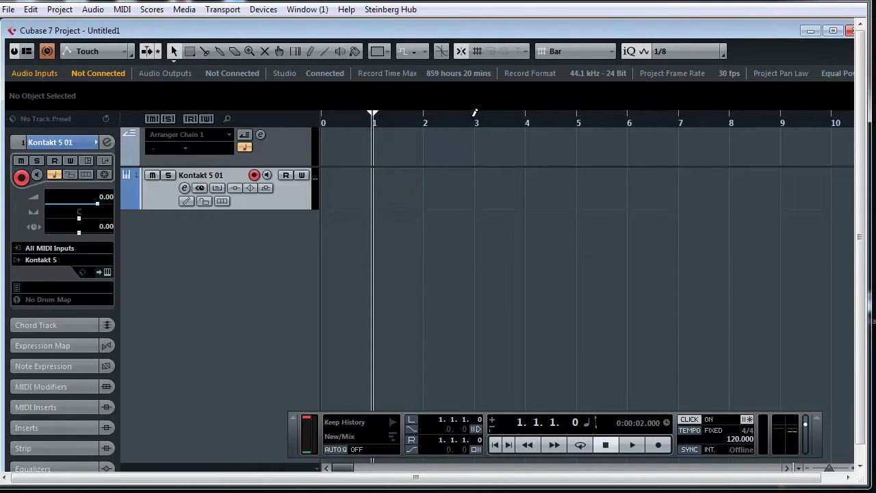
key("space")
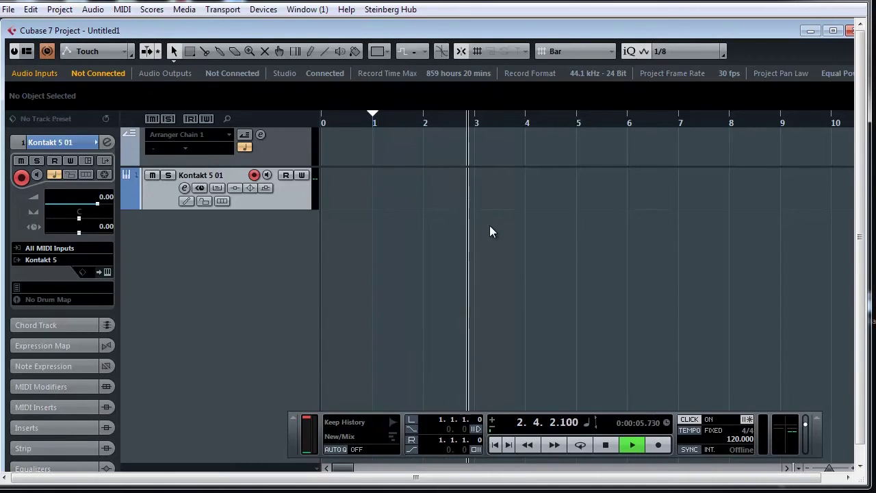
key("space")
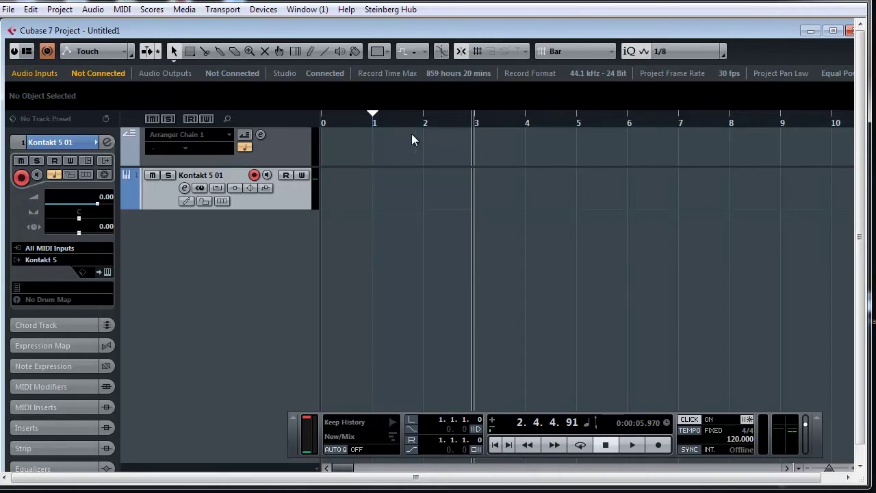
left_click(374, 126)
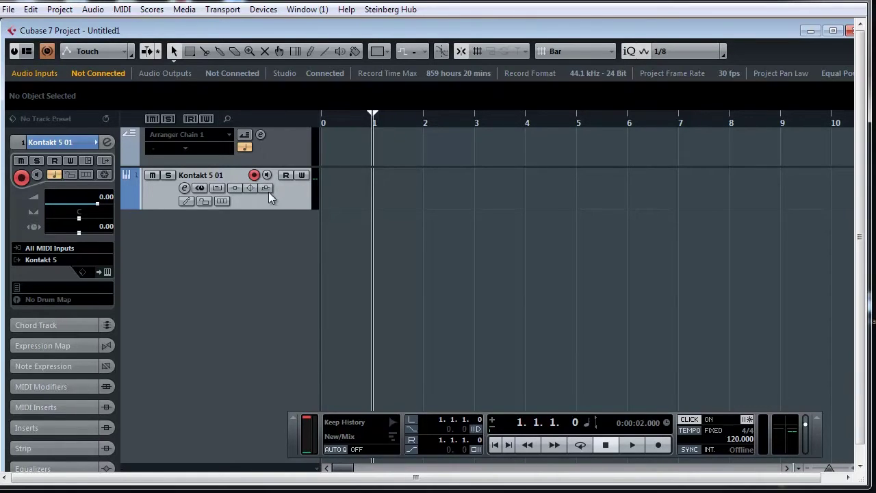
Rename the Kontakt 5 01 track to 'Electric Piano'.
double_click(224, 173)
type("Electric Piano")
key("Return")
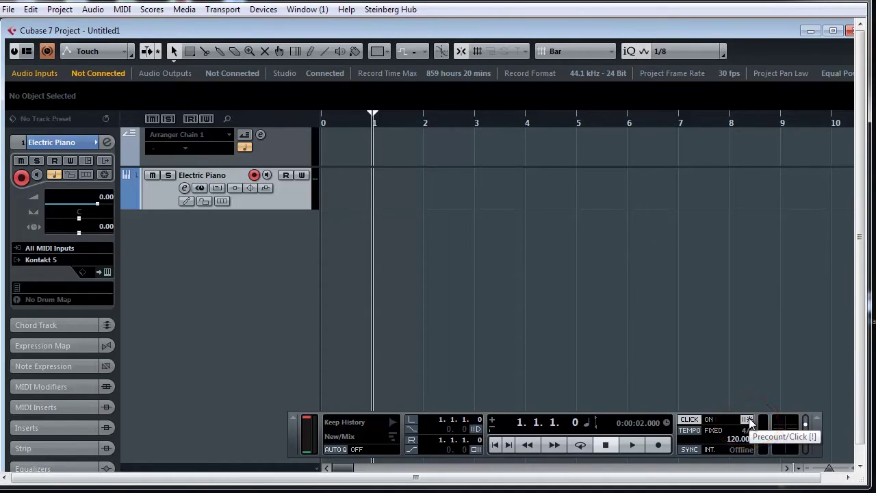
Move the project cursor to bar 2 on the ruler.
left_click(421, 125)
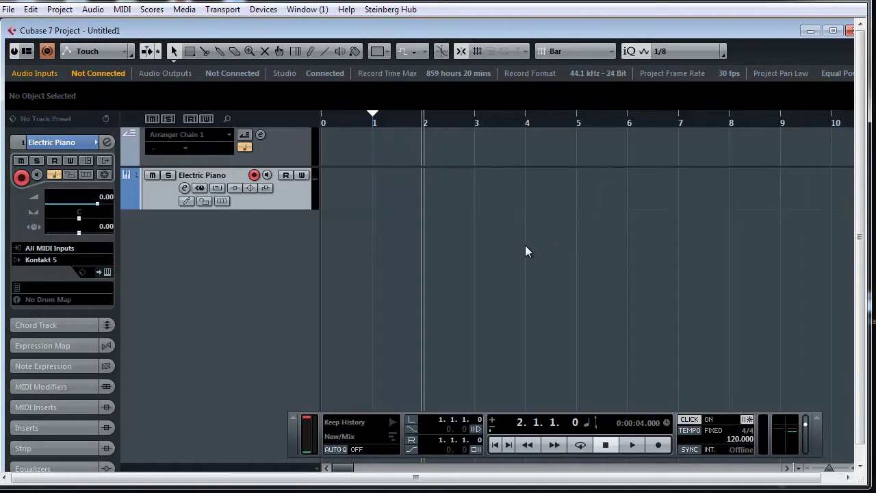
Record the electric piano MIDI part from bar 2 to bar 7, then stop.
key("KP_Multiply")
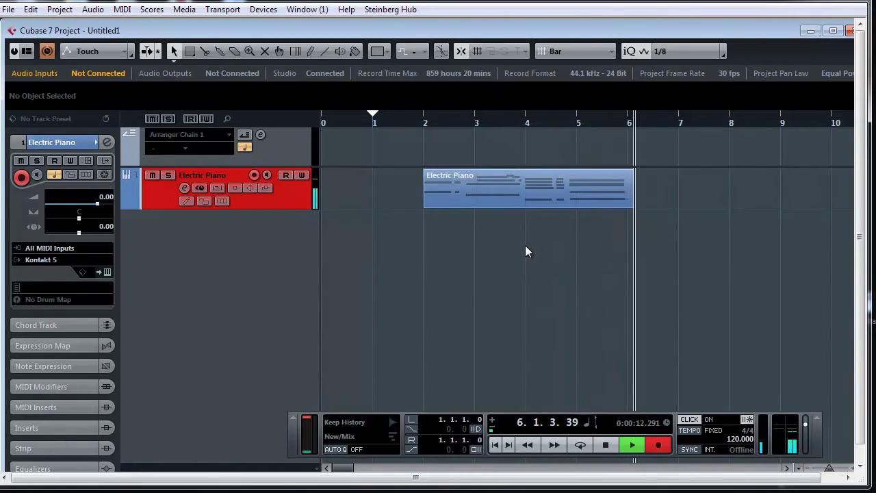
key("space")
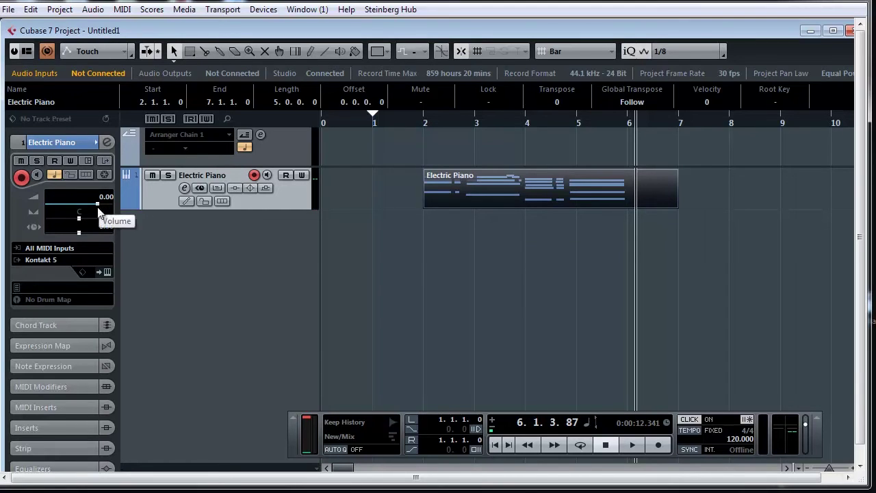
Lower the Kontakt electric piano volume to -0.1 and close its window.
left_click(106, 272)
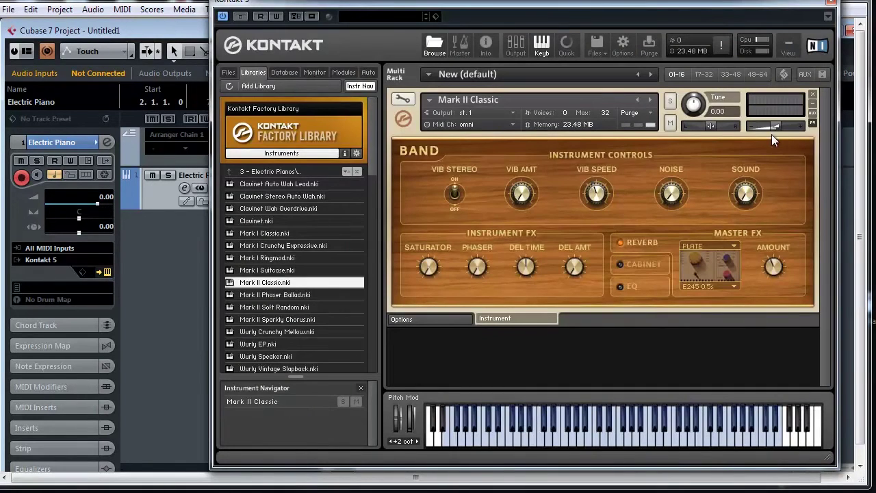
left_click_drag(775, 127, 786, 131)
left_click(831, 2)
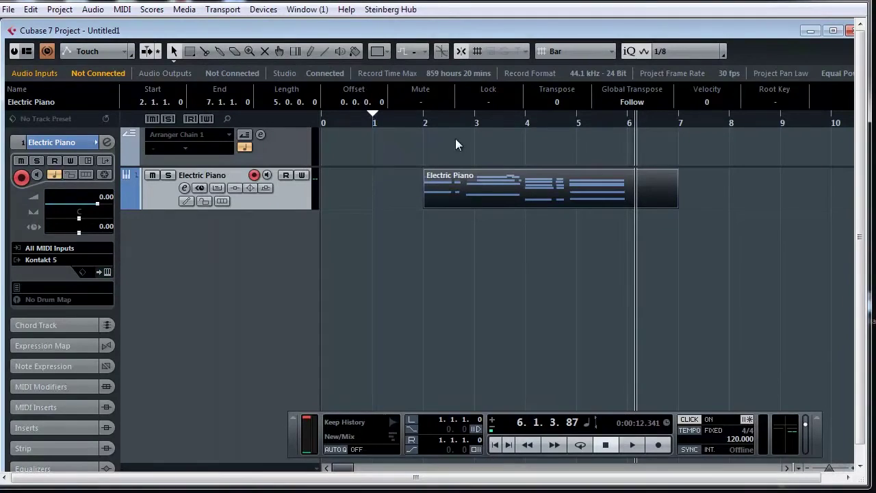
Play the recorded part back from bar 2, stopping near bar 6.
left_click(420, 124)
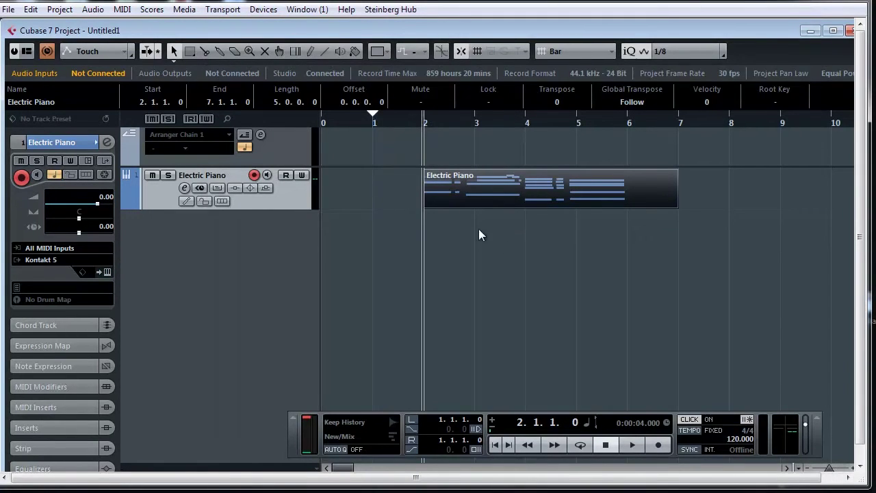
left_click(531, 240)
key("space")
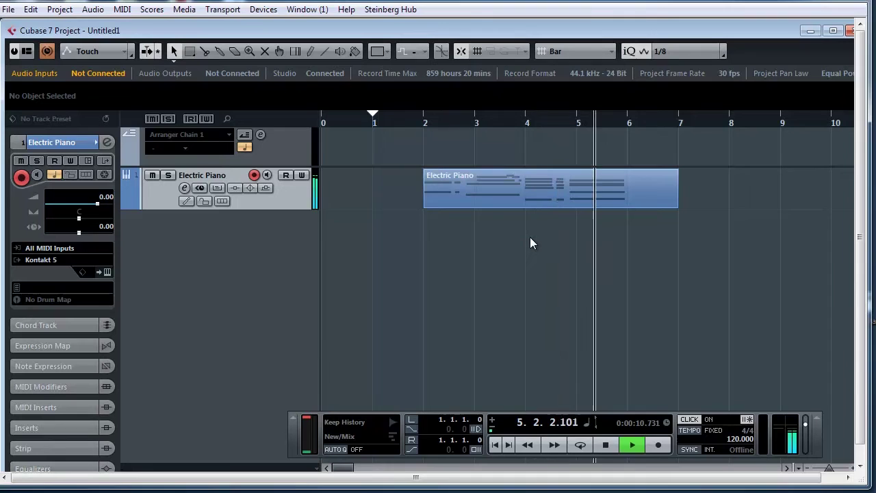
key("space")
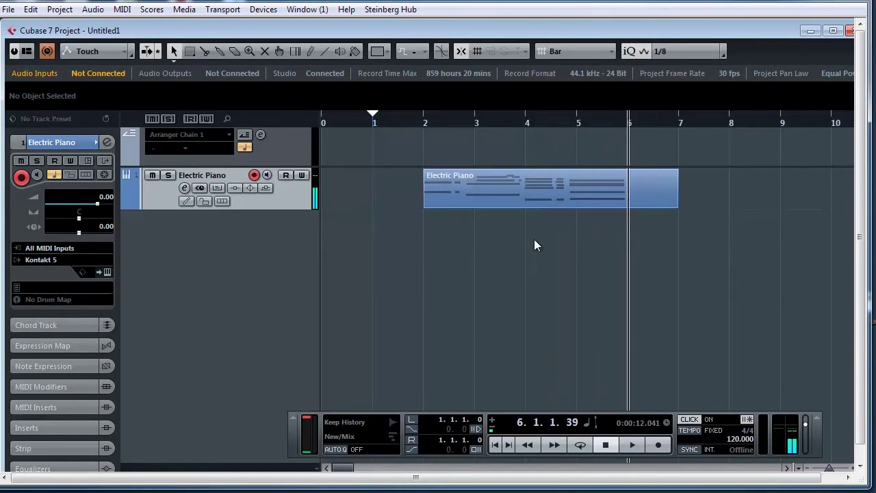
Inspect the Electric Piano notes zoomed in the Key Editor, then close it.
double_click(515, 203)
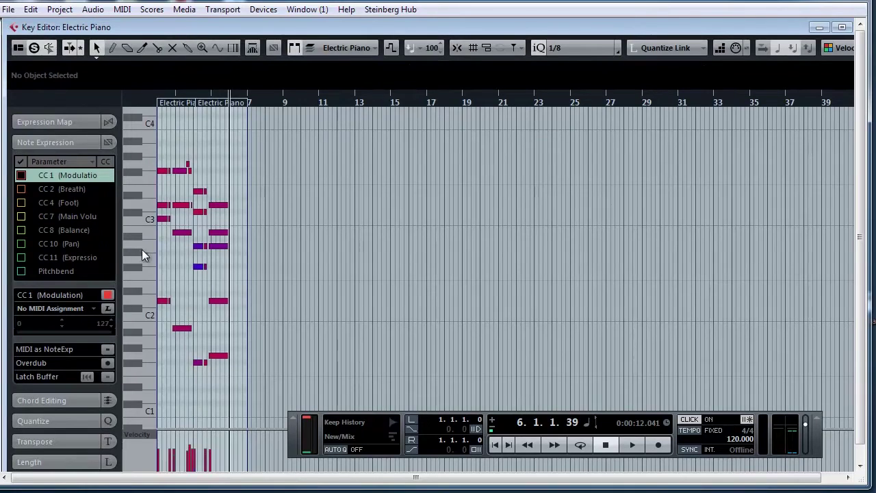
key("h")
key("h")
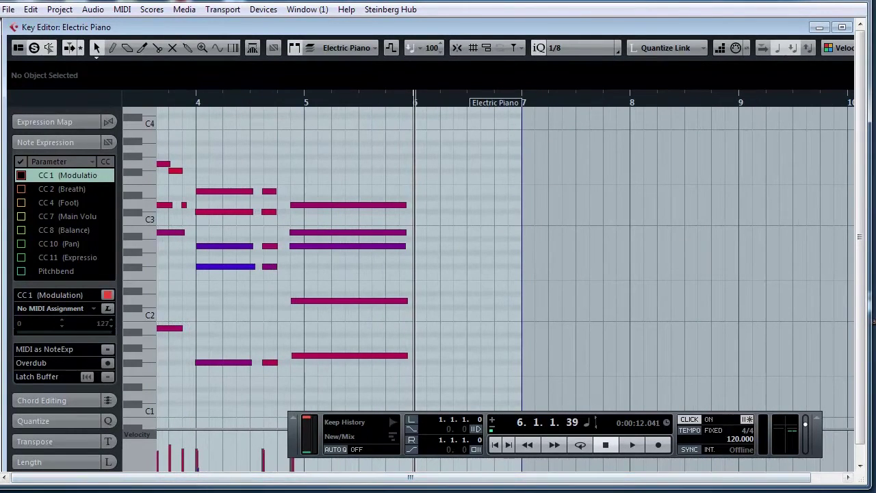
scroll(188, 247, "down", 2)
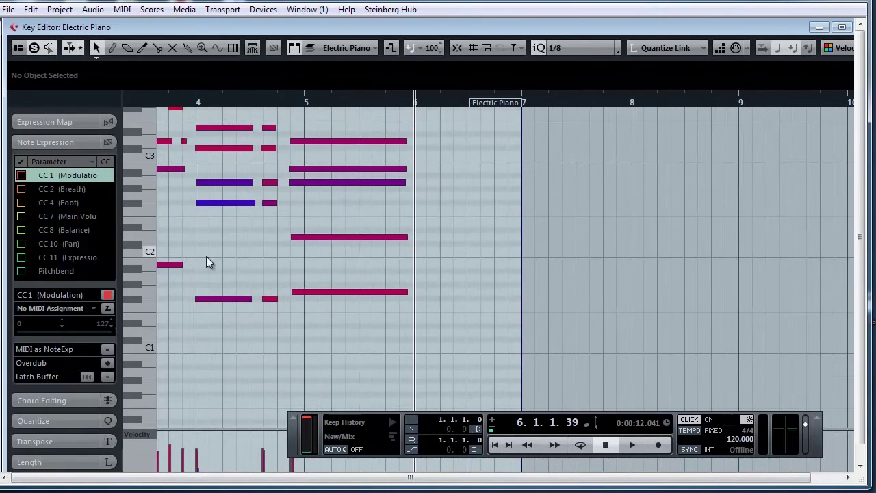
scroll(243, 294, "up", 4)
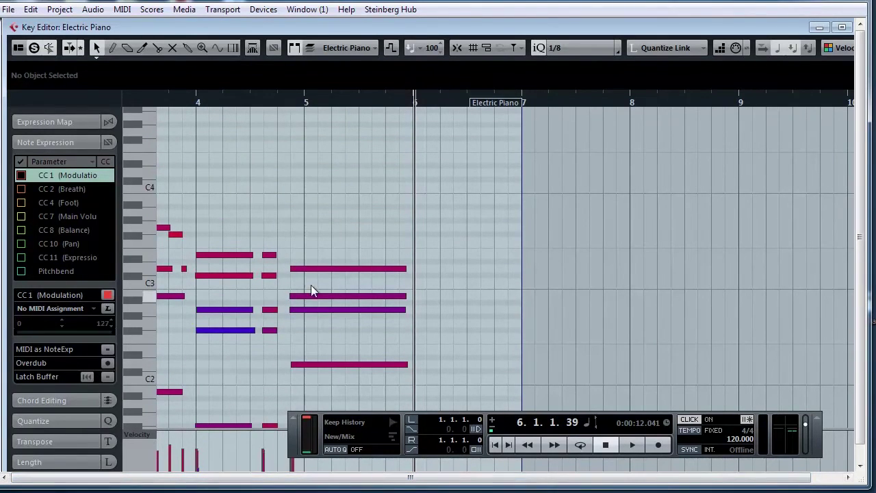
scroll(286, 350, "down", 4)
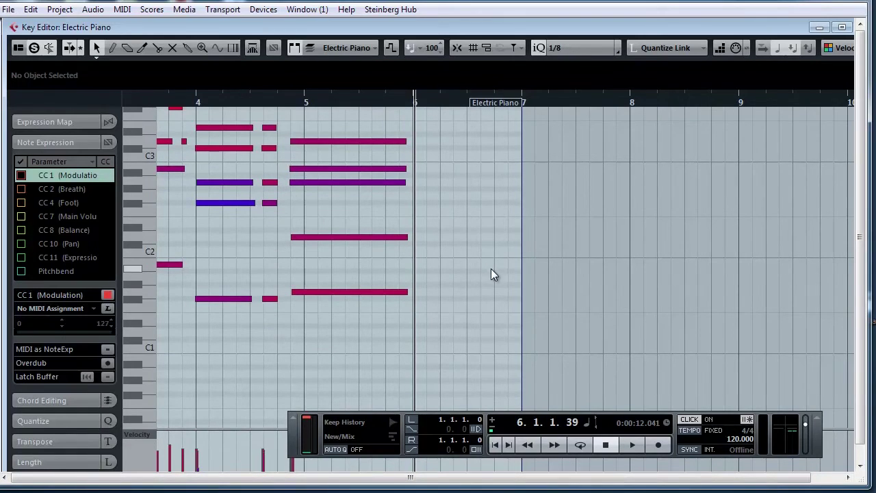
key("Escape")
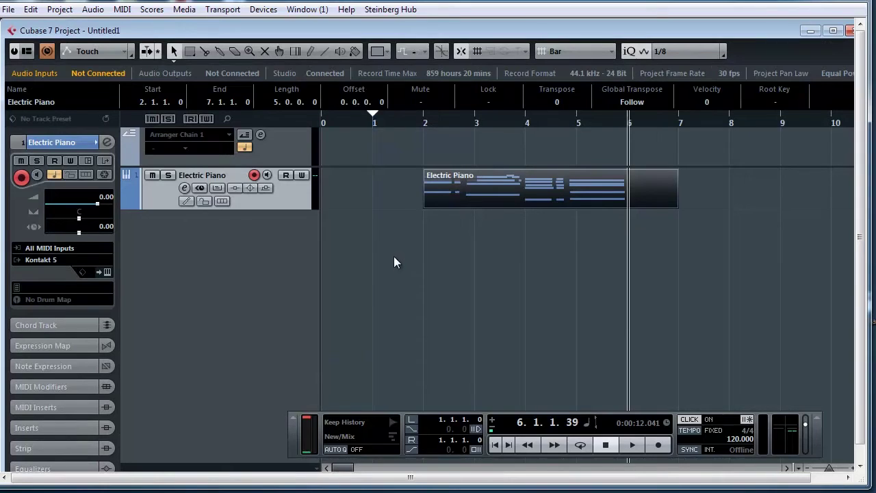
Select the Electric Piano part and audition it from bar 2.
left_click(410, 282)
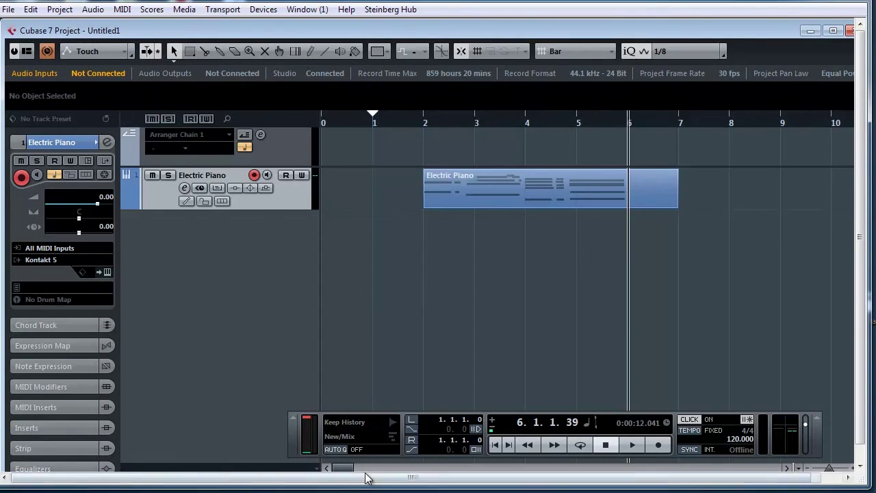
left_click(474, 202)
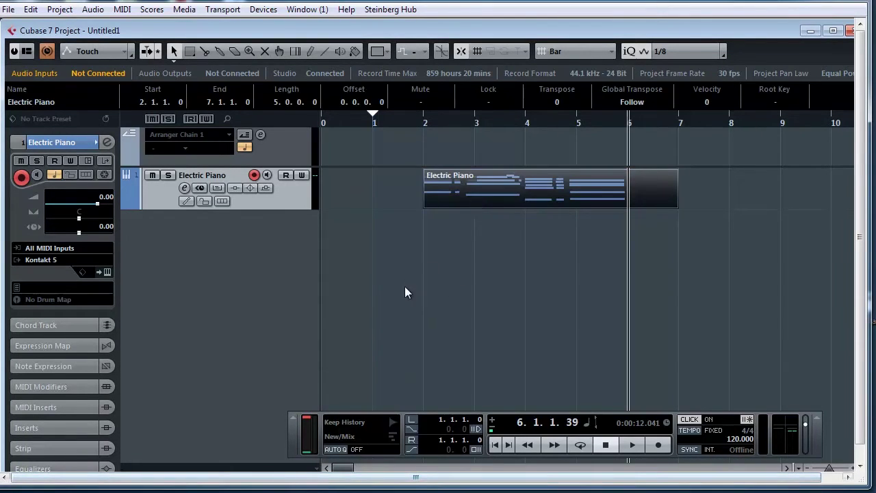
left_click(415, 119)
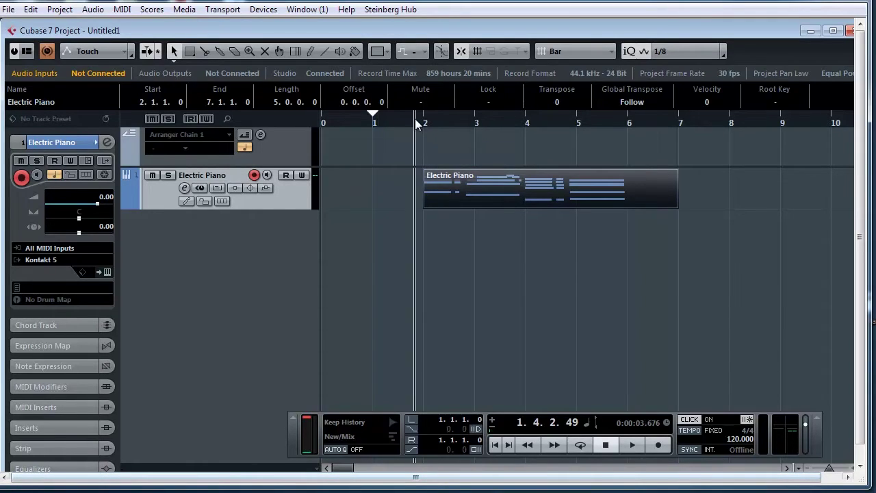
left_click(450, 247)
left_click(455, 190)
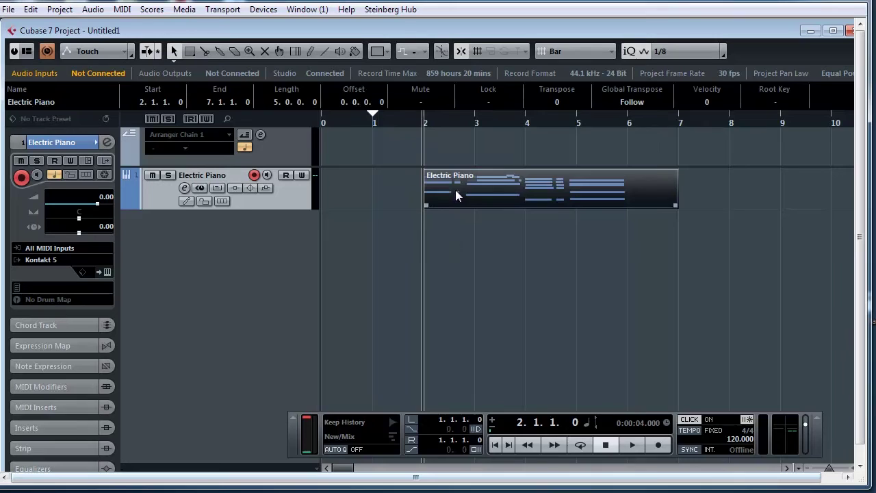
left_click(500, 260)
key("space")
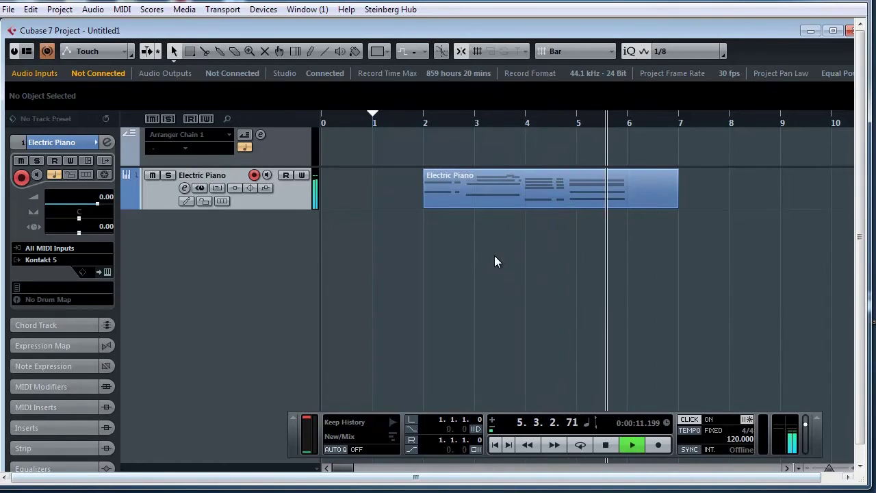
key("space")
Reselect the part to show its info line and play it again from bar 2.
left_click(450, 185)
left_click(420, 123)
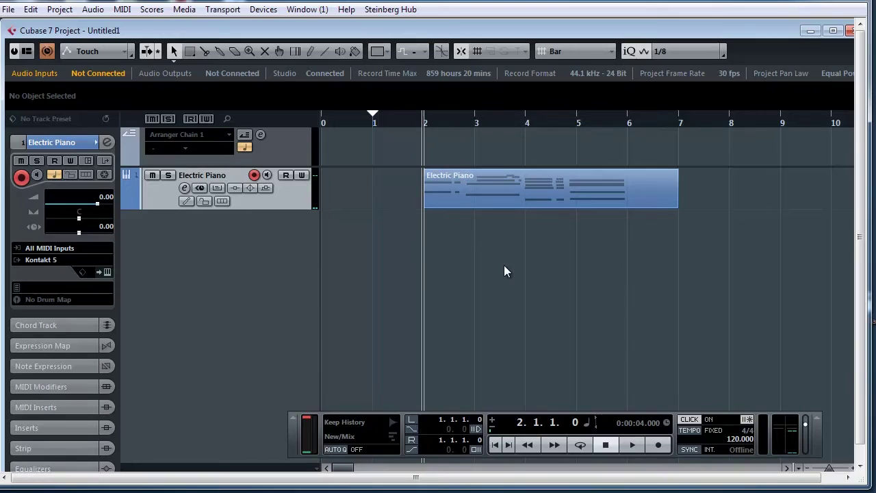
left_click(491, 196)
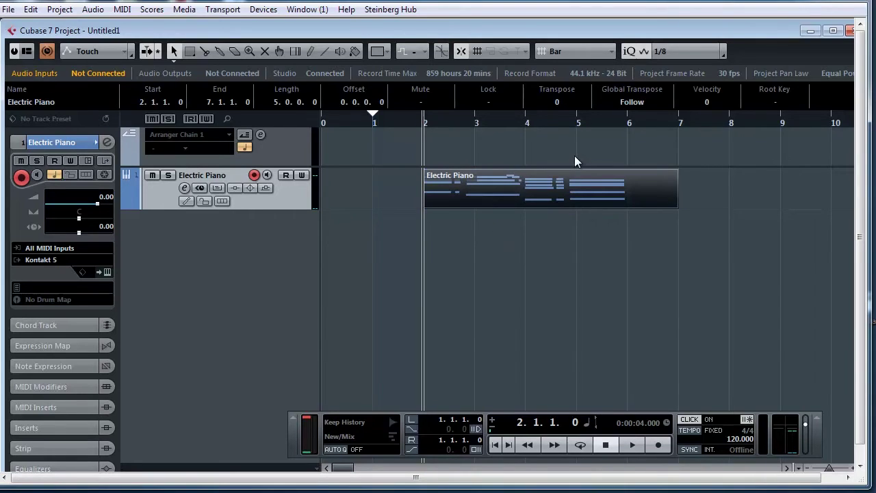
left_click(493, 237)
left_click(500, 197)
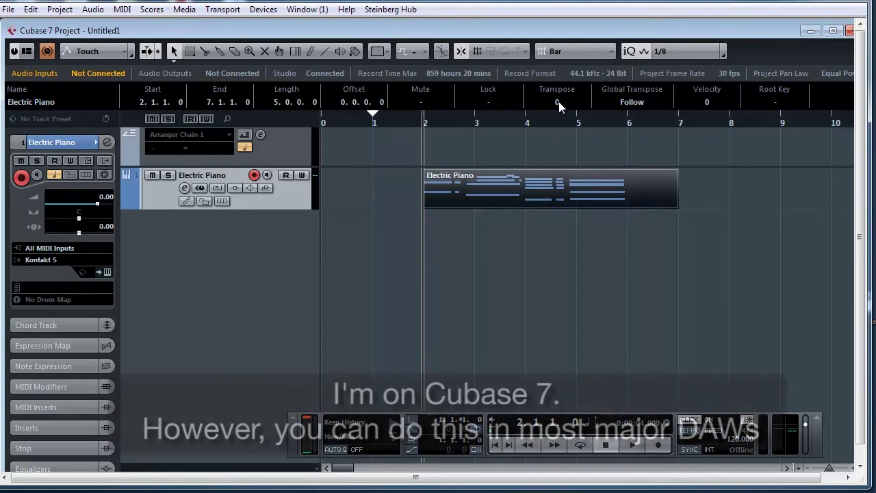
left_click(484, 229)
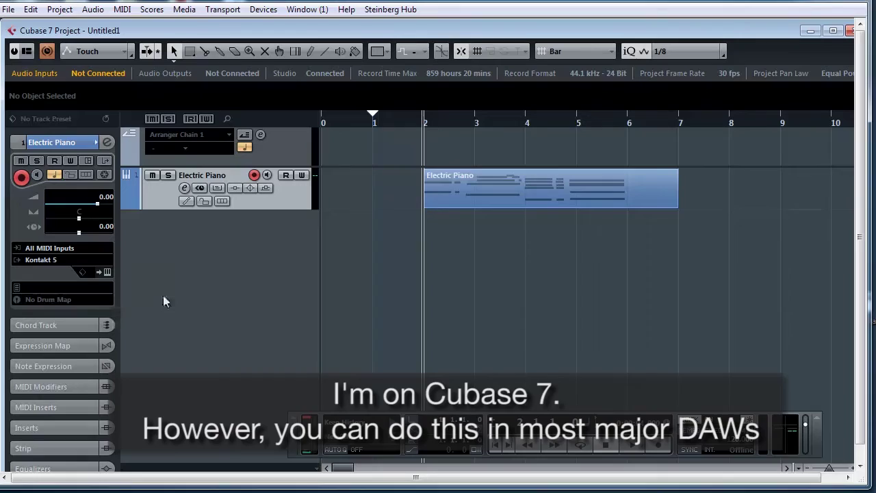
left_click(510, 192)
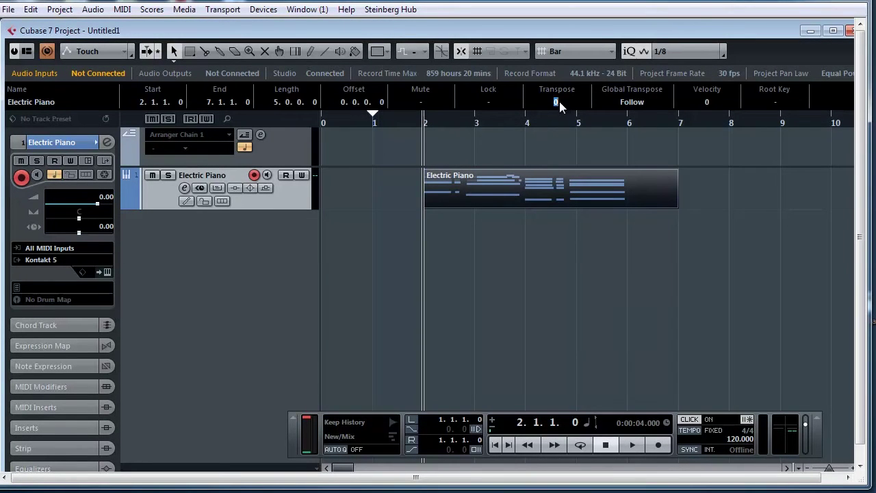
left_click(435, 238)
left_click(525, 185)
key("space")
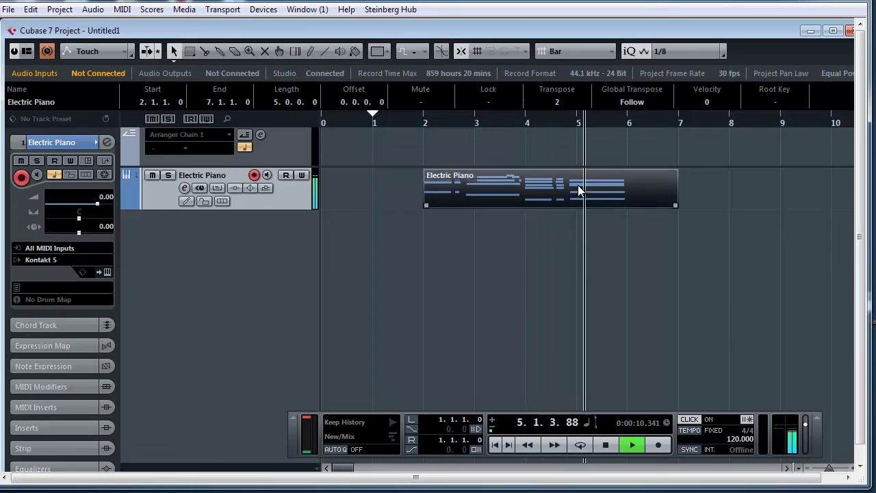
key("space")
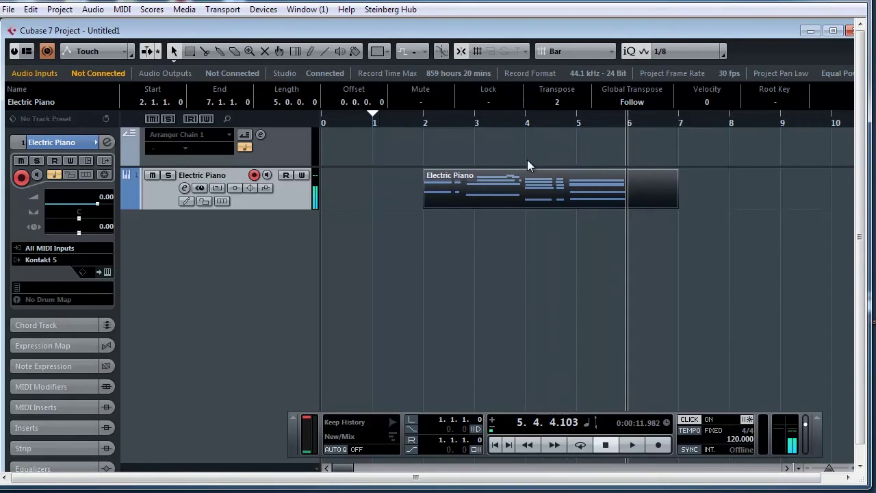
Scroll left and select the part, its Transpose set to 2.
left_click(522, 235)
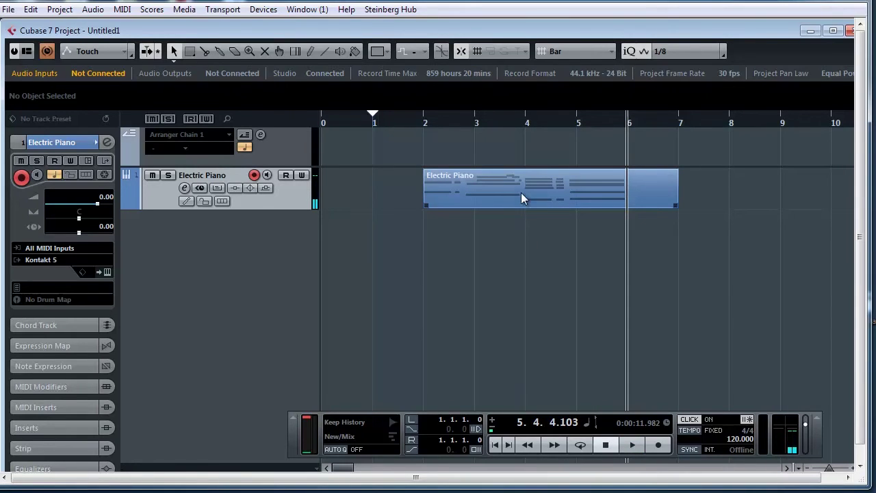
scroll(556, 236, "left", 1)
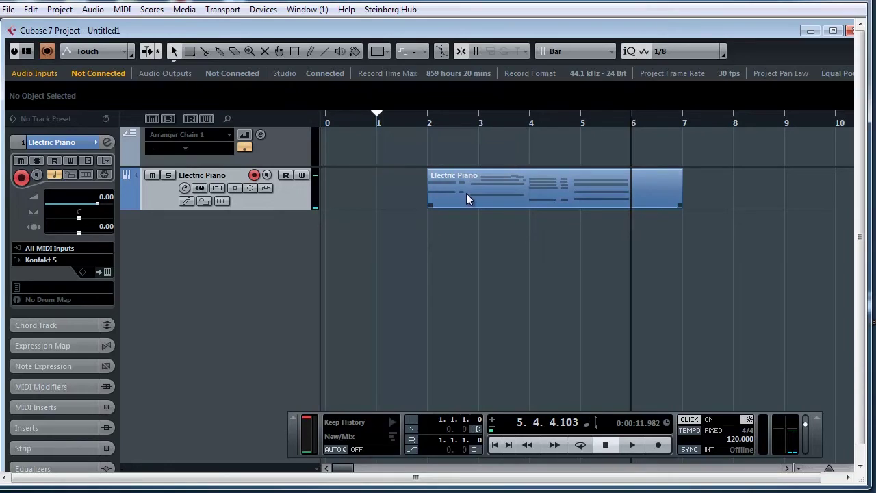
left_click(559, 199)
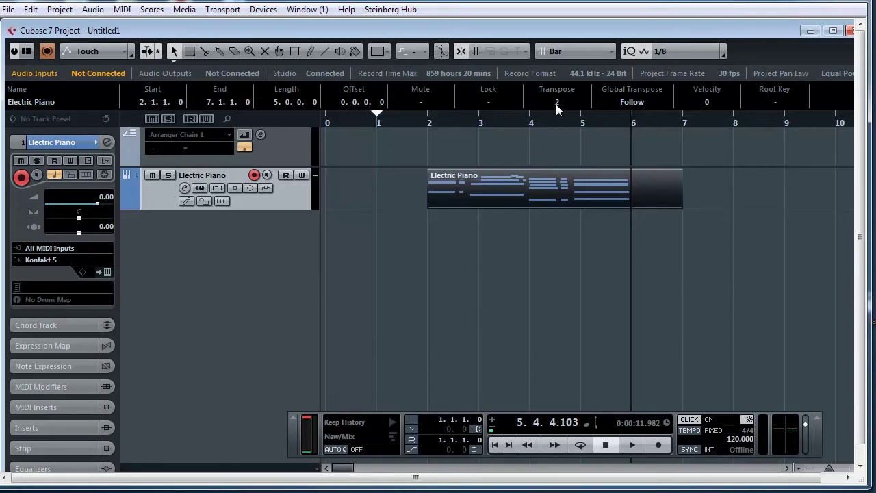
Split the Electric Piano part at bar 6 with the Scissors tool and delete the piece after it.
left_click(537, 224)
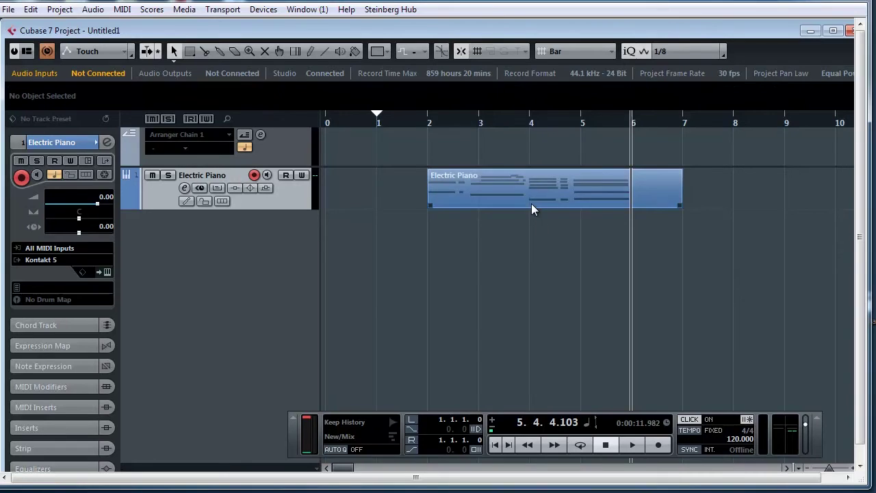
key("3")
left_click(638, 186)
key("1")
left_click(654, 203)
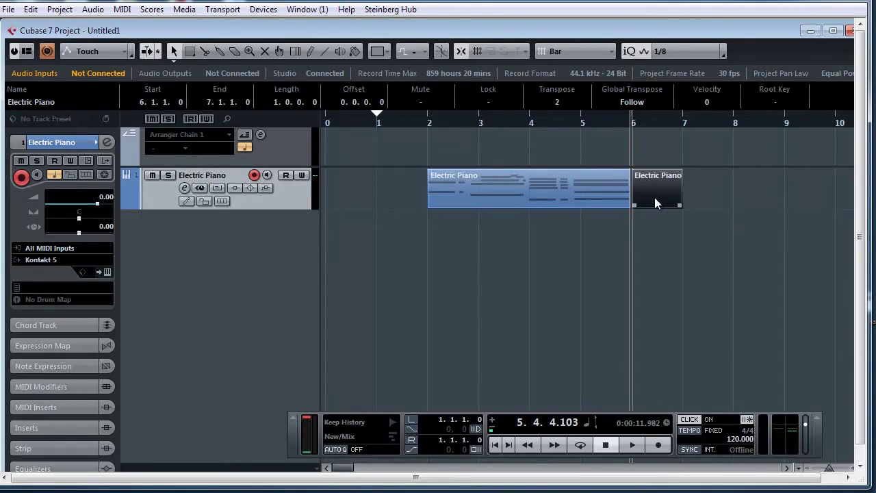
key("Delete")
left_click(517, 191)
Play from bar 2 while auditioning negative Transpose values, leaving the part's transpose at 0.
left_click(423, 125)
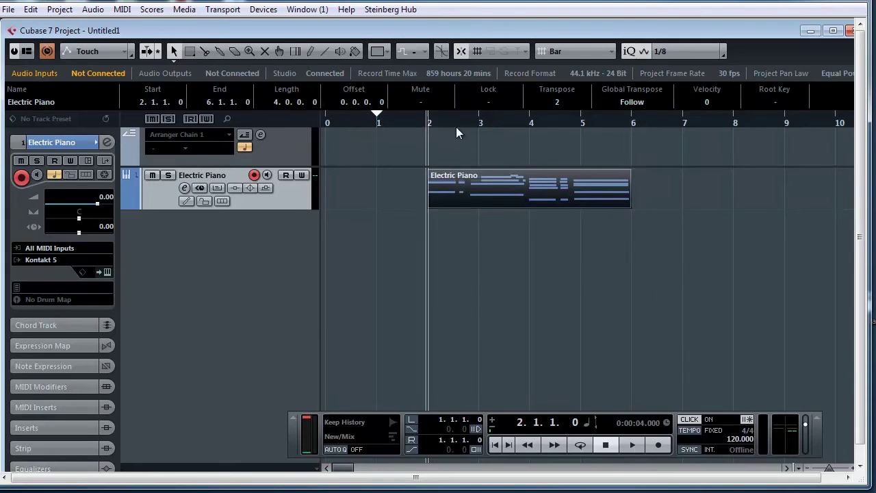
left_click(539, 154)
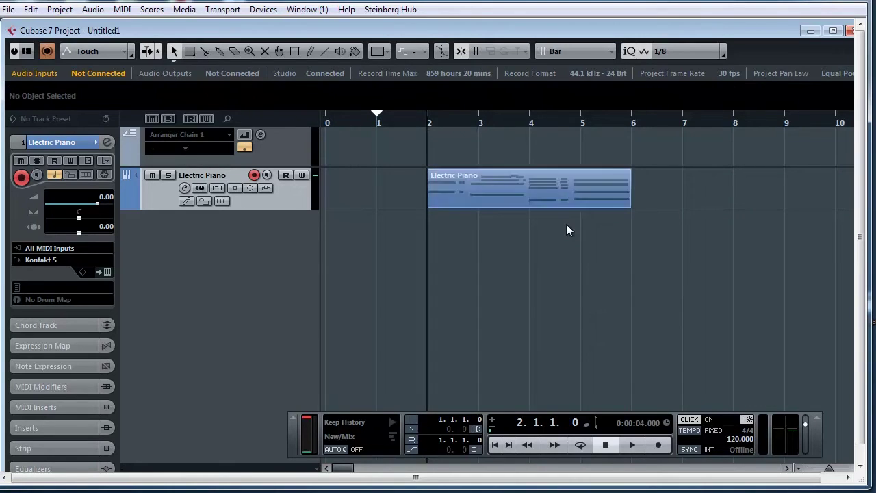
left_click(560, 189)
key("space")
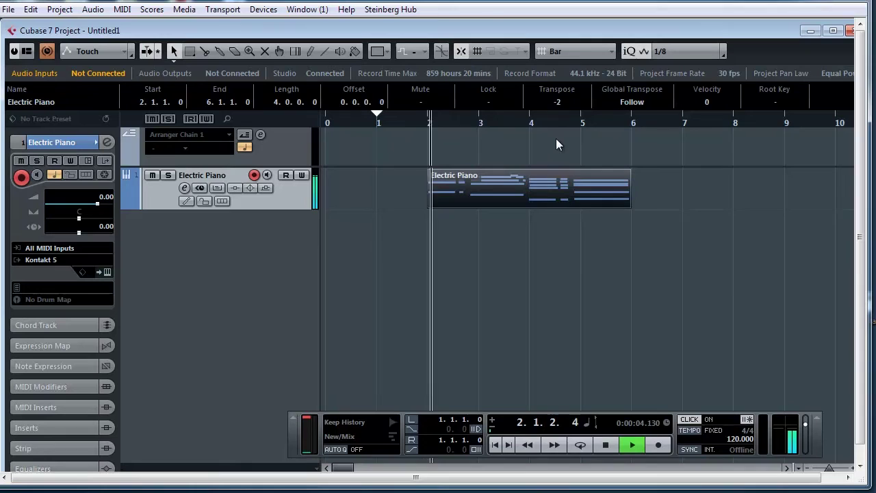
scroll(556, 103, "down", 3)
scroll(556, 103, "down", 5)
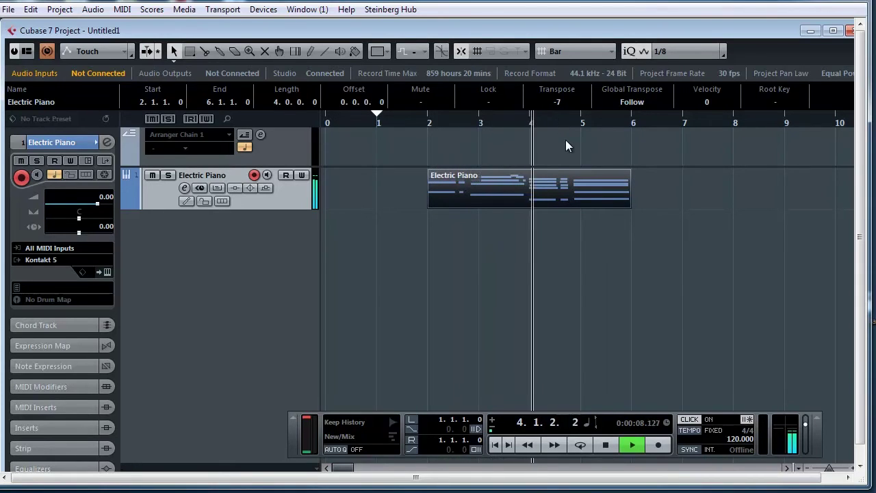
left_click(561, 101)
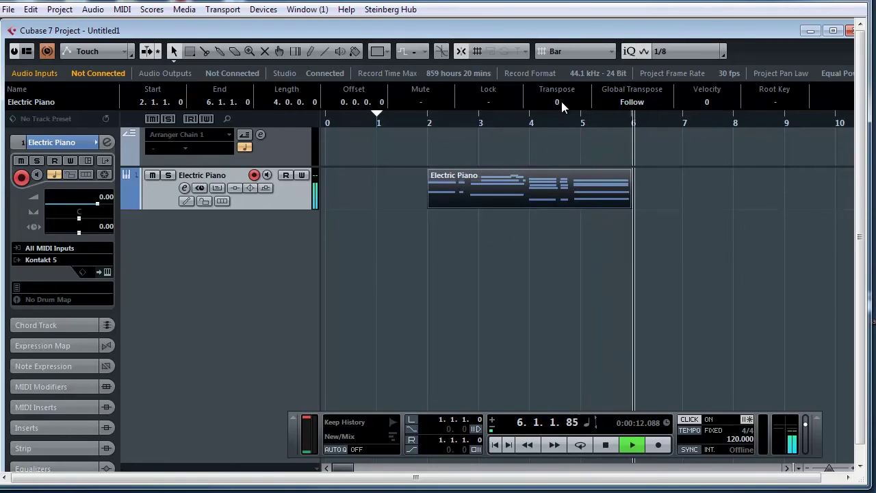
key("space")
left_click(590, 291)
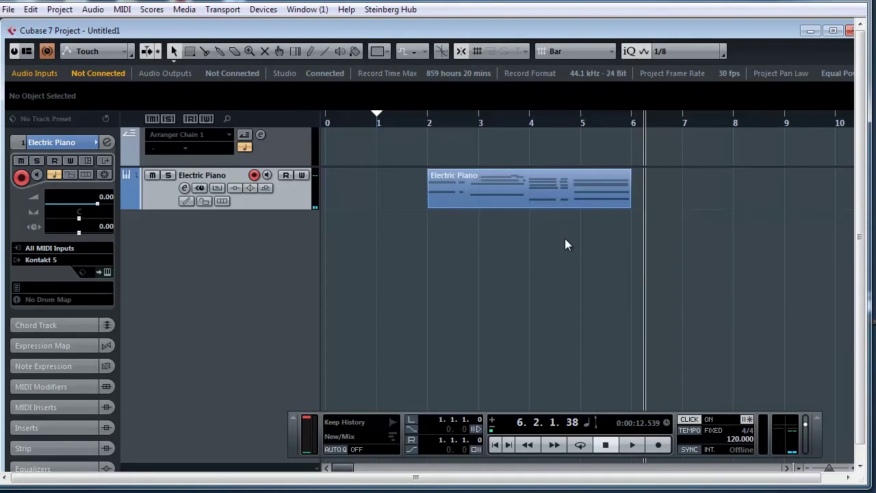
Add an instrument track using Steinberg > Synth > HALion Sonic SE as its instrument.
right_click(280, 242)
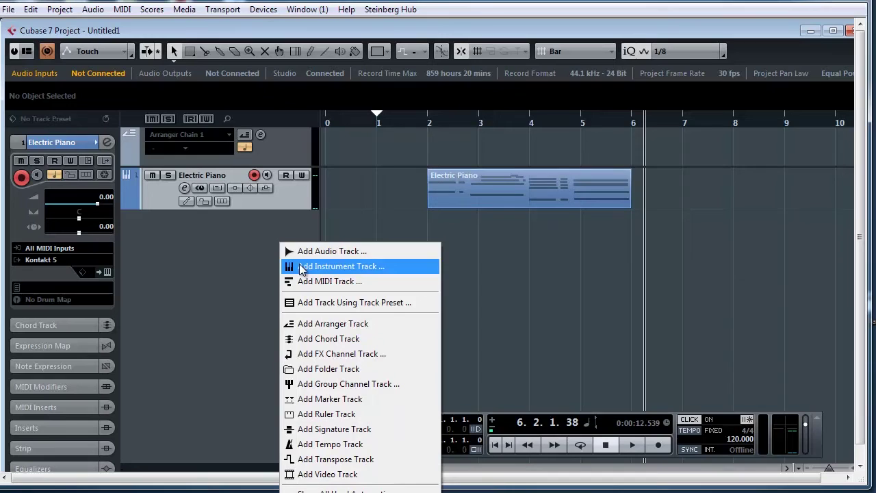
left_click(447, 270)
right_click(293, 267)
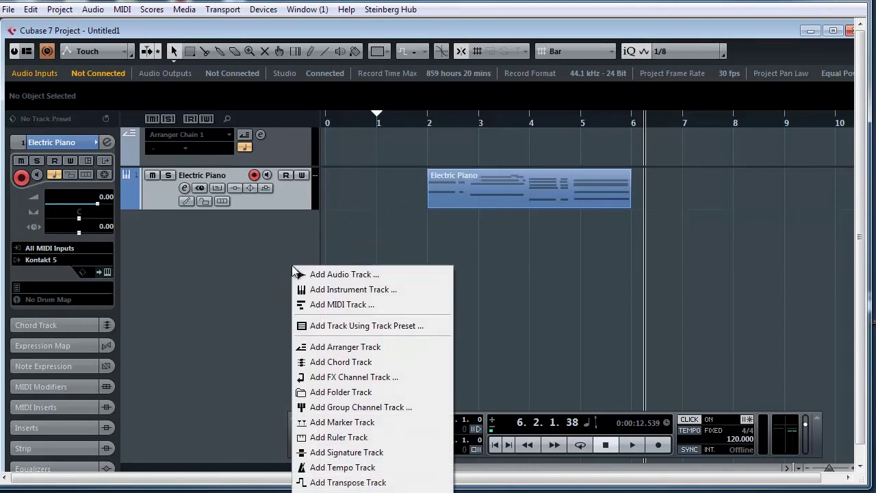
left_click(323, 292)
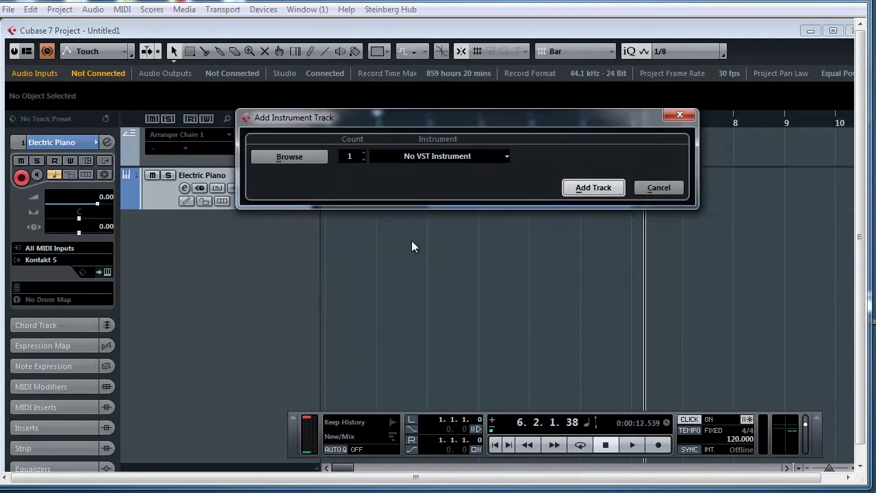
left_click(464, 157)
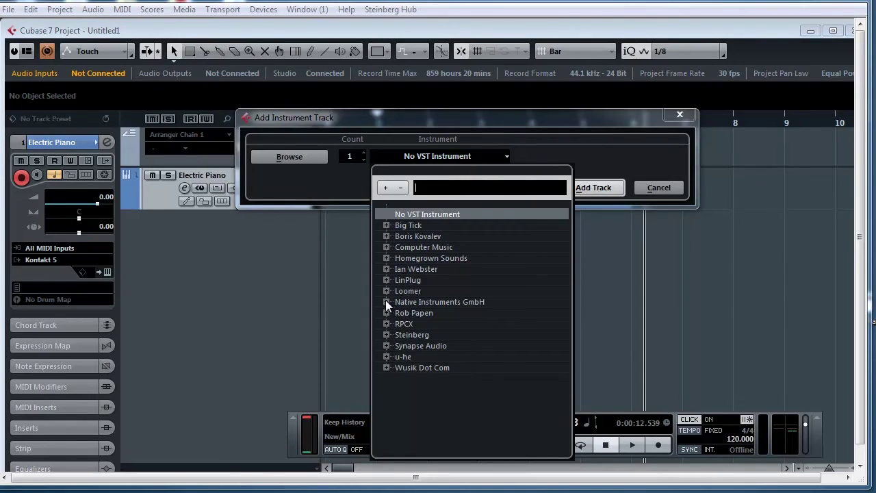
left_click(386, 335)
left_click(398, 356)
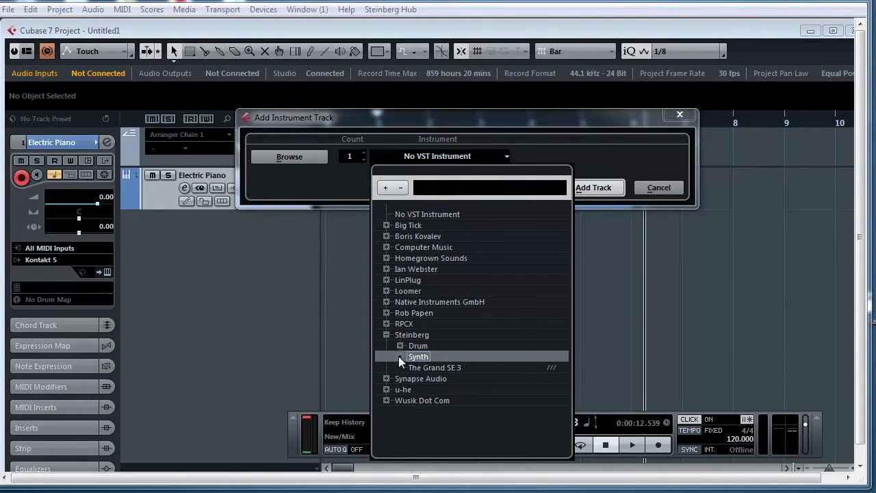
left_click(399, 357)
left_click(445, 368)
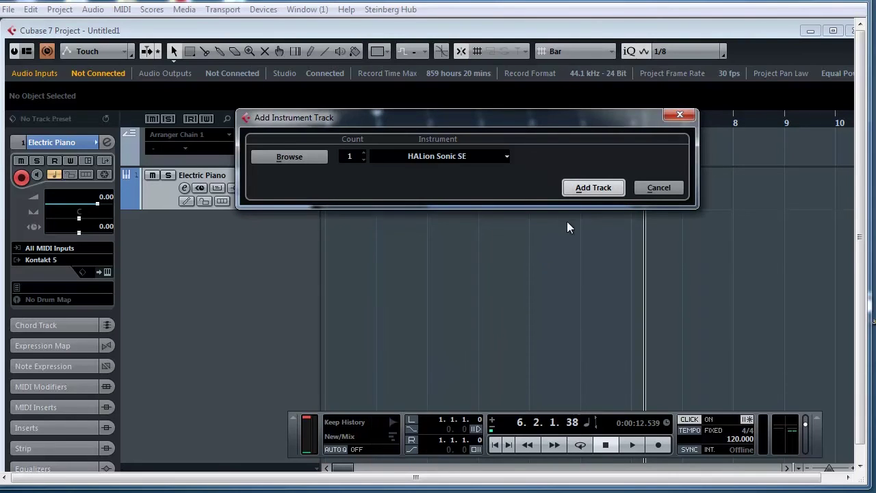
left_click(593, 192)
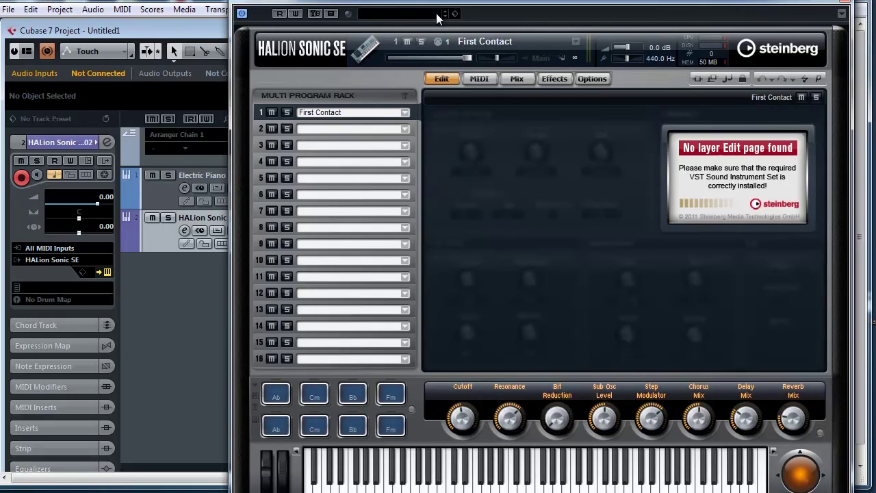
In the HALion program browser, filter to Bass > E. Bass > Analog and load Clicking Bass.
left_click(576, 42)
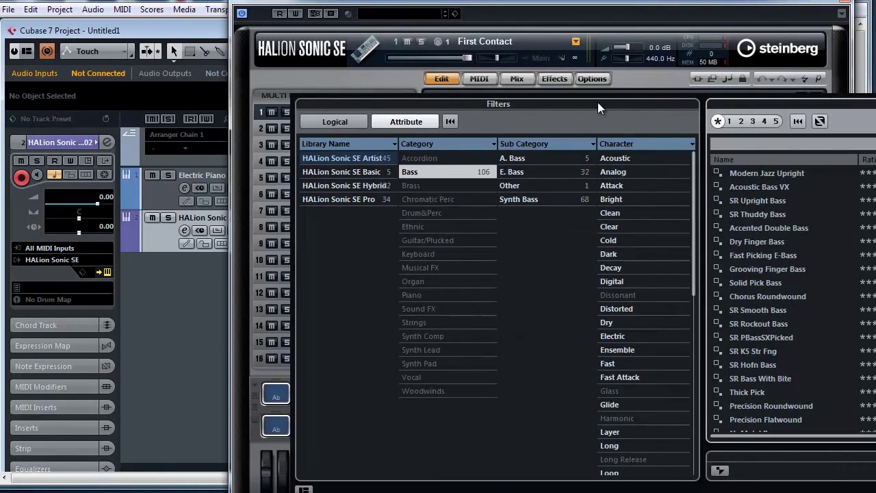
left_click(428, 174)
left_click(428, 173)
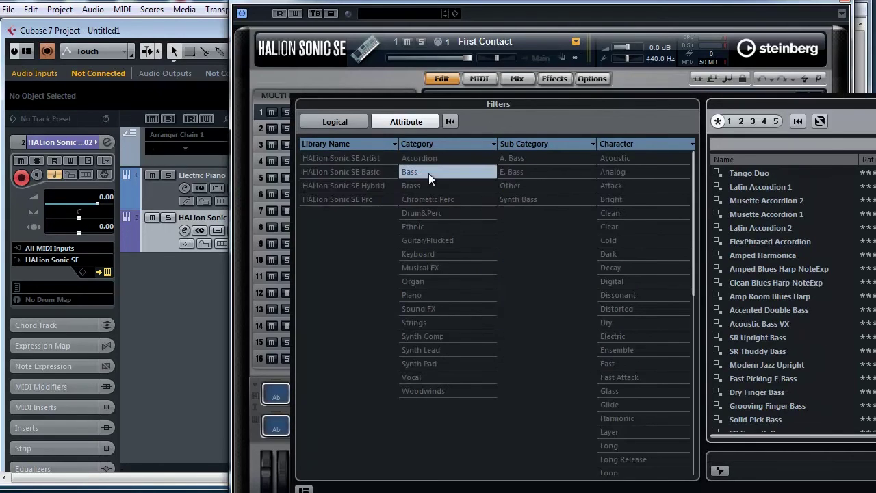
left_click(525, 173)
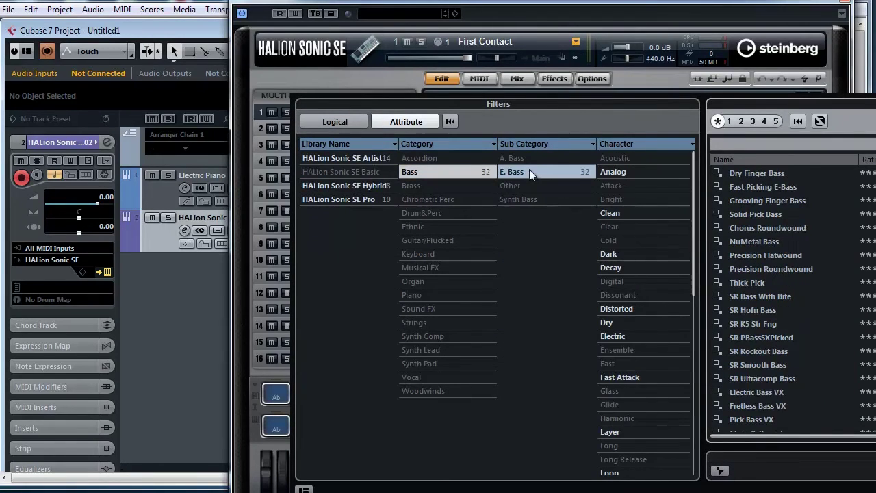
left_click(610, 176)
left_click_drag(675, 110, 436, 109)
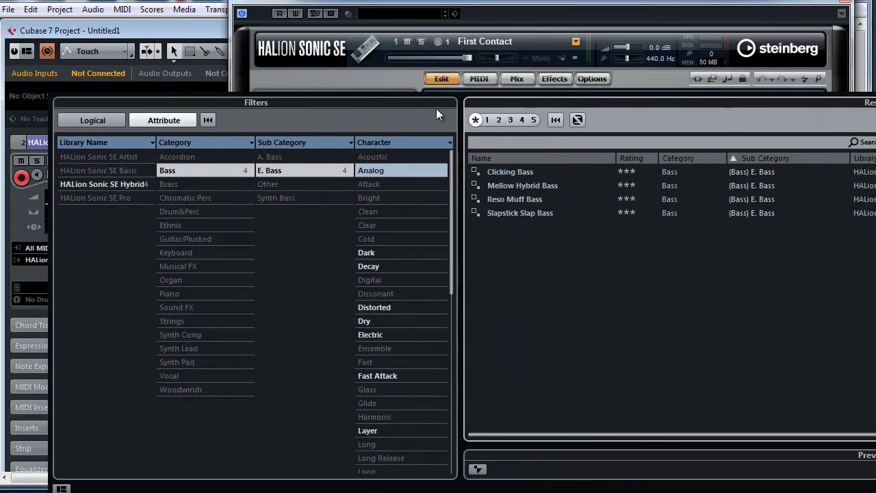
left_click(519, 171)
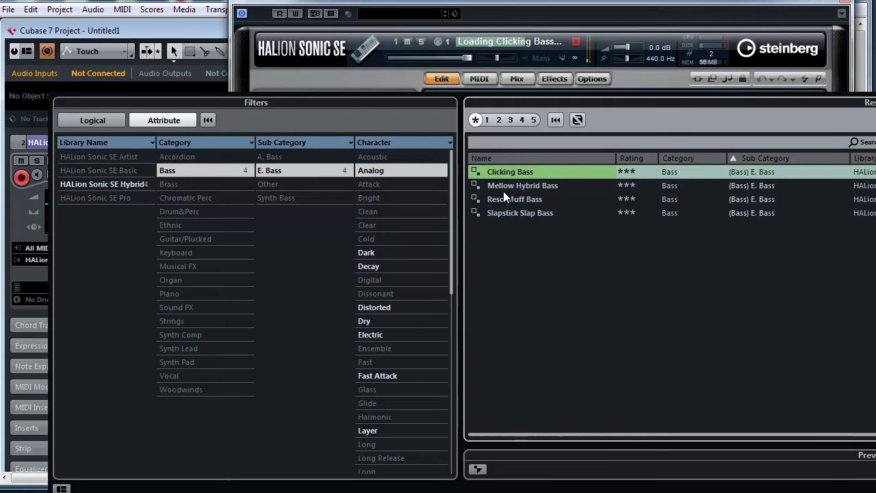
Switch the filter to A. Bass, compare SR Thuddy Bass, and settle on Acoustic Bass VX.
left_click(283, 175)
left_click(284, 173)
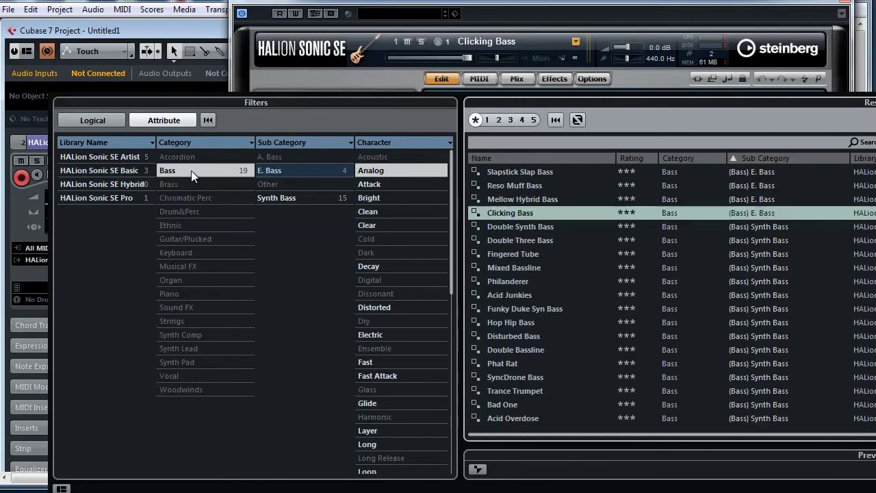
left_click(191, 170)
left_click(218, 170)
left_click(275, 171)
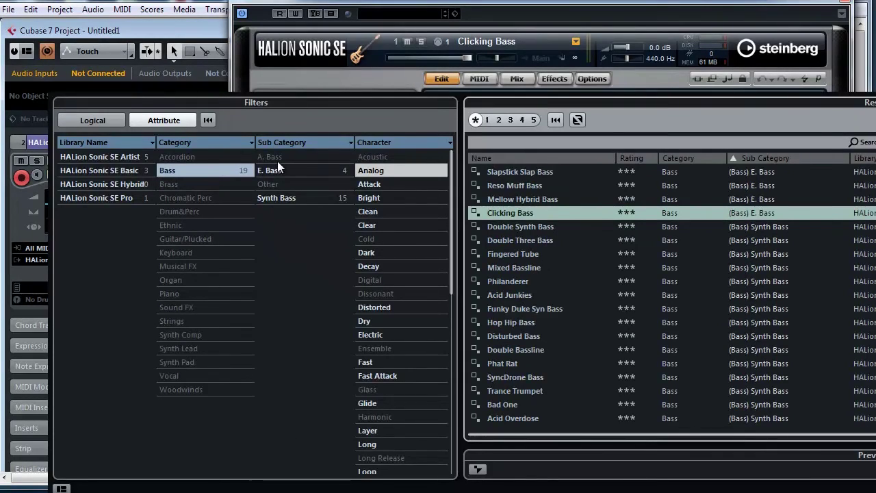
left_click(276, 158)
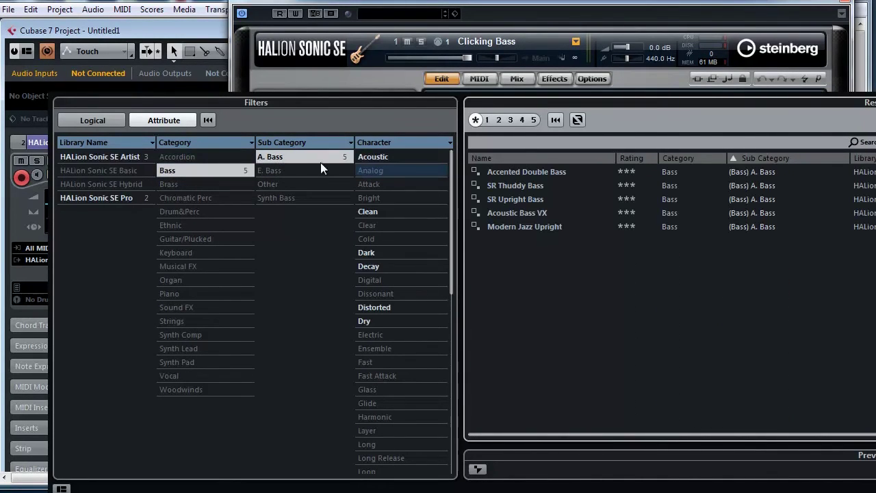
left_click(533, 215)
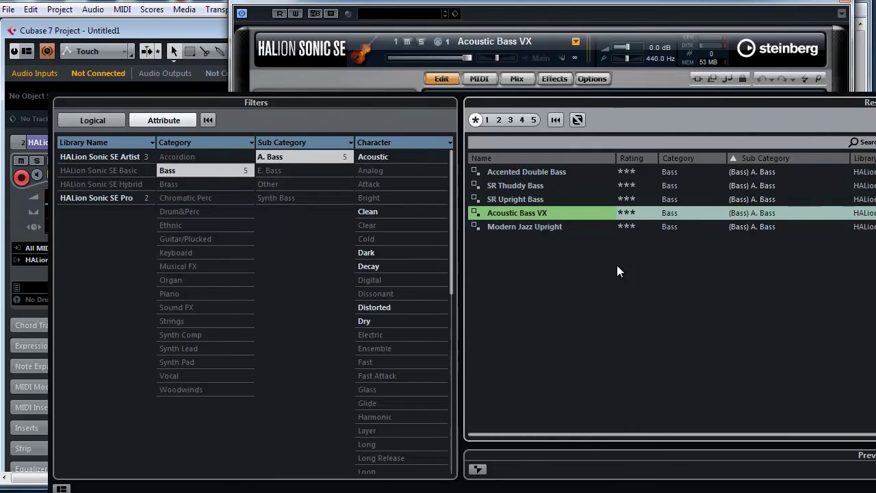
left_click(527, 186)
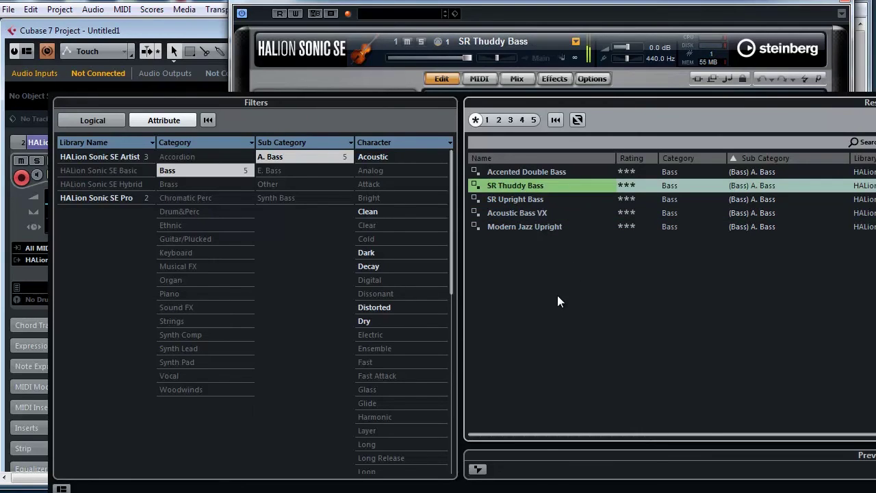
left_click(538, 215)
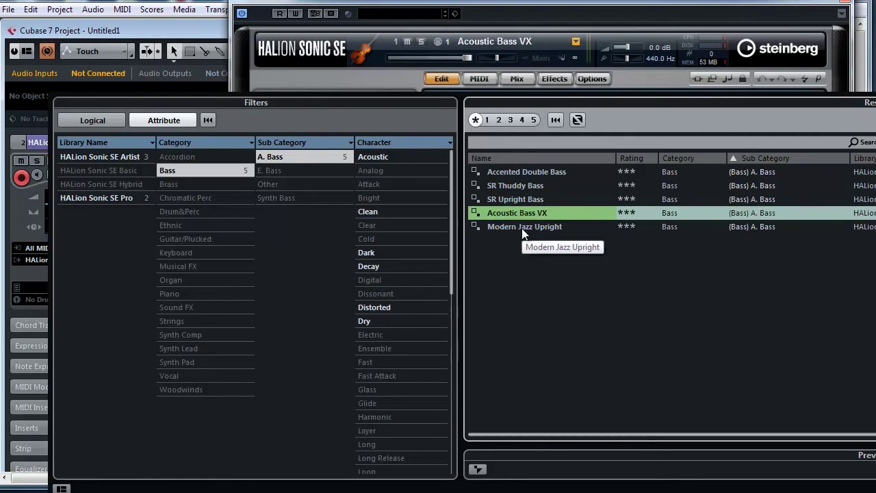
left_click(638, 86)
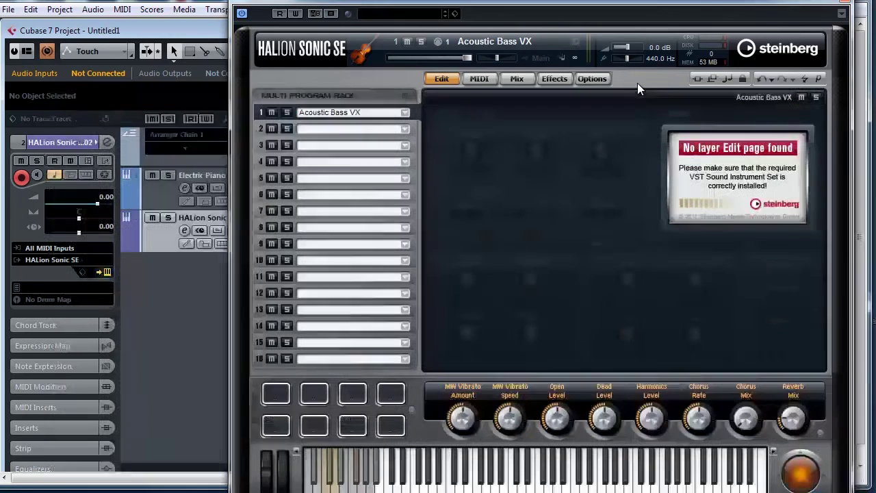
Close the HALion window and record a bass line on the HALion track from bar 1.
left_click(845, 5)
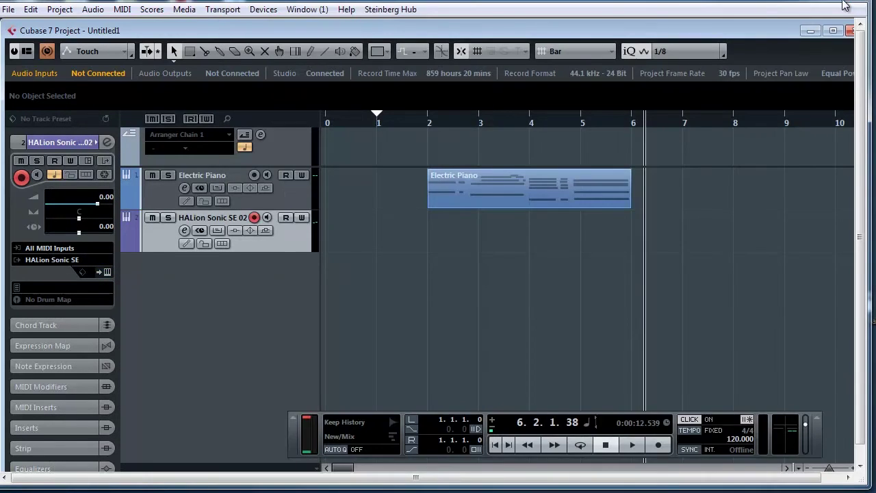
left_click(422, 124)
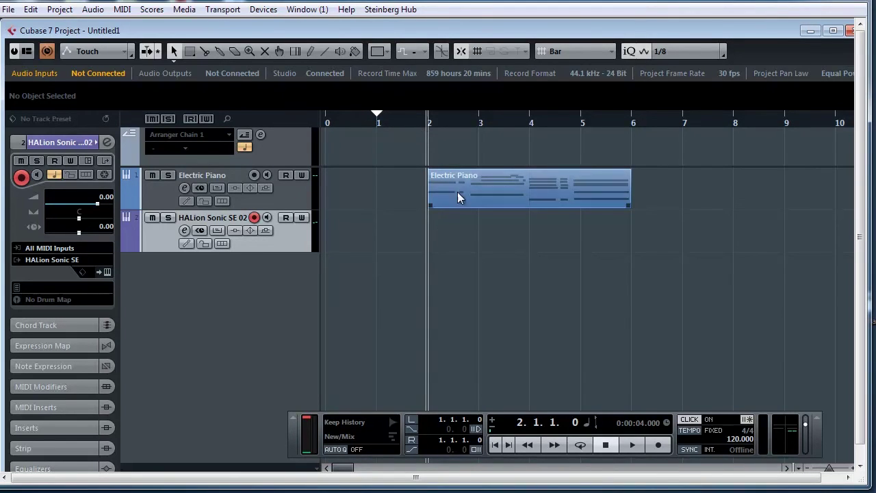
left_click(376, 123)
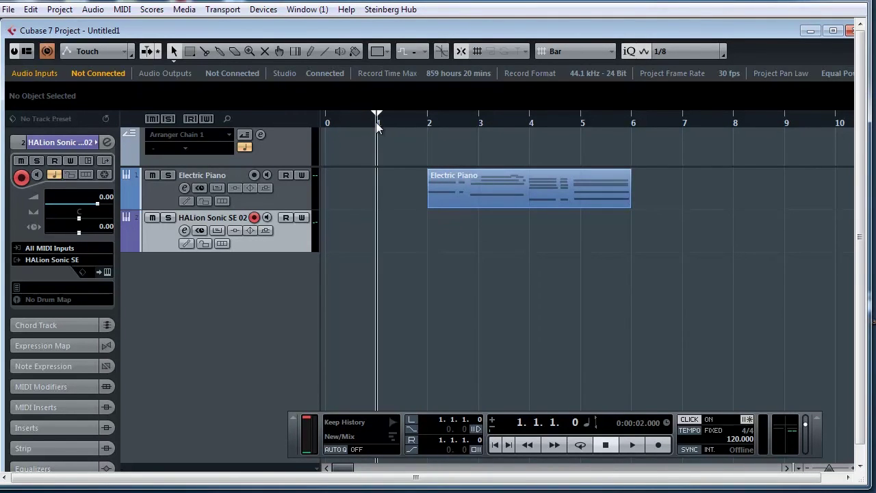
key("KP_Multiply")
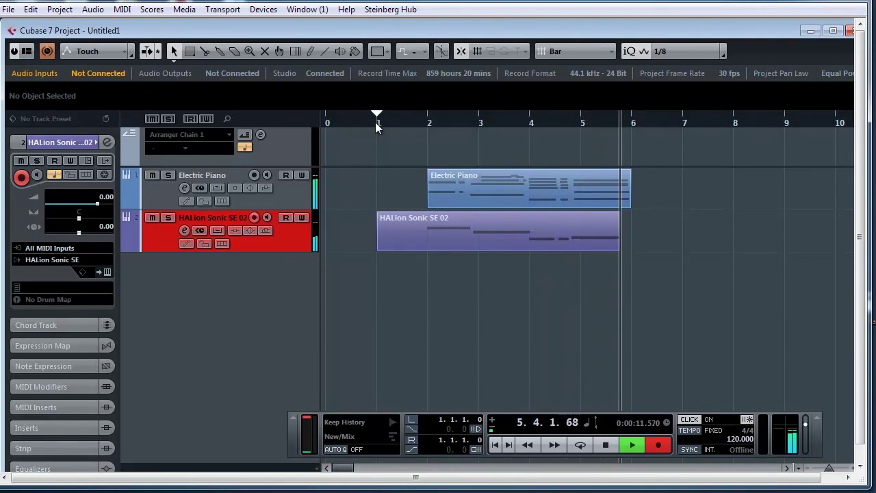
key("space")
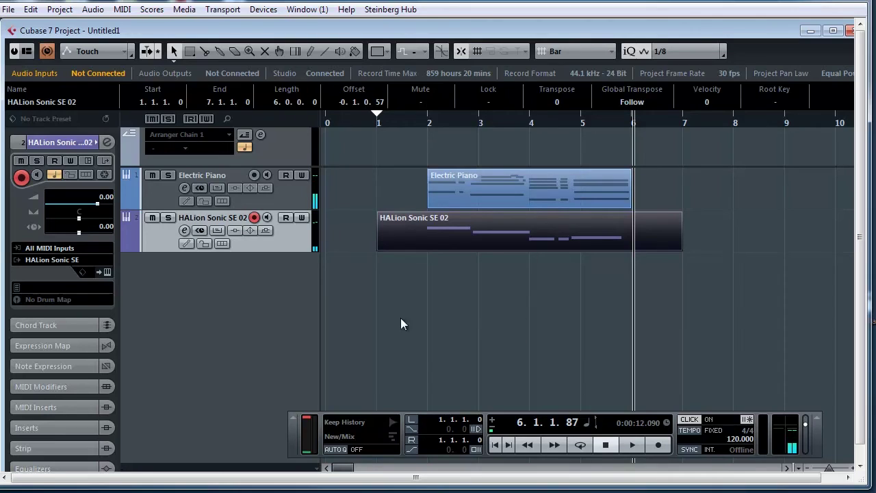
Rename the HALion Sonic SE track to 'Bass'.
double_click(208, 217)
type("Bass")
key("Return")
Rename the recorded MIDI part to 'bass' in the info line.
left_click(454, 268)
left_click(445, 237)
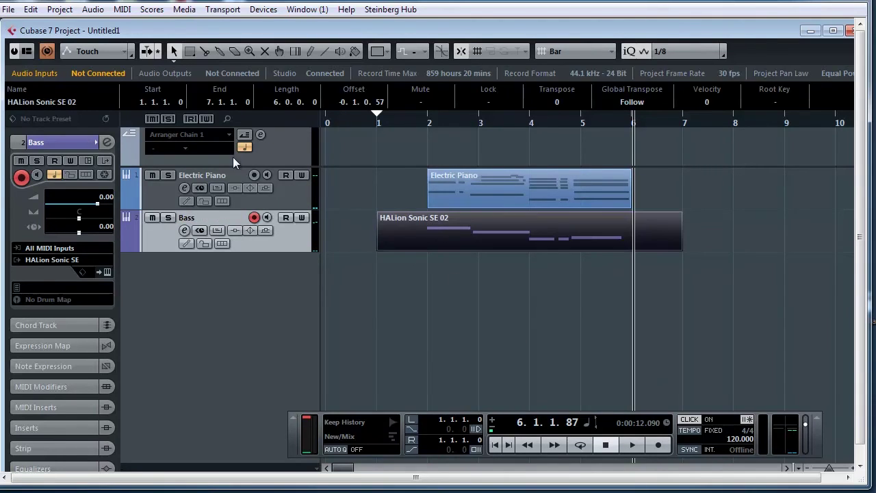
left_click(57, 101)
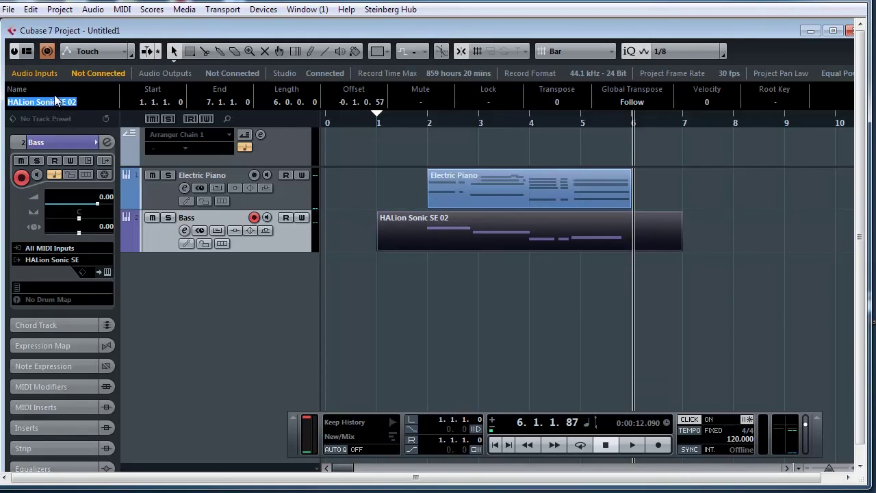
type("bass")
key("Return")
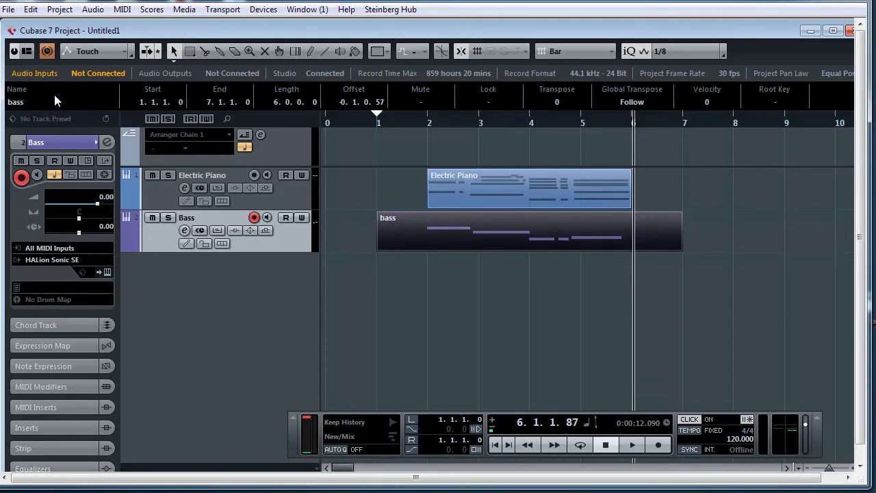
left_click(611, 276)
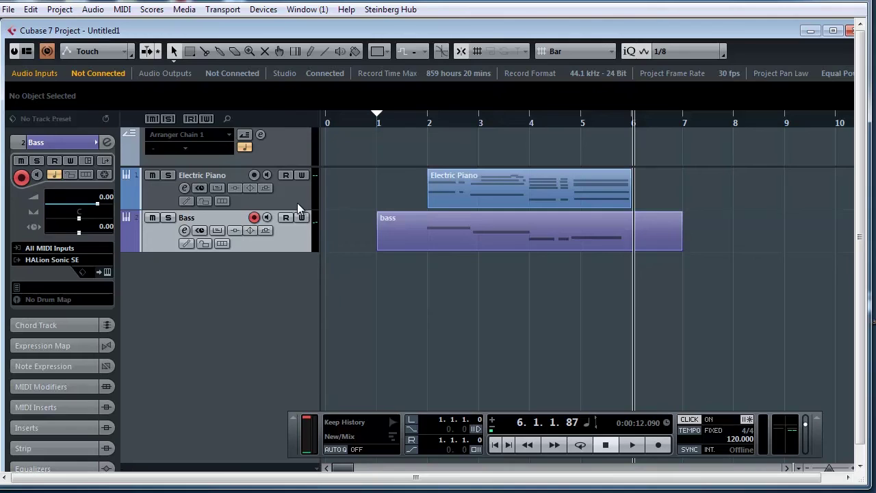
left_click(389, 214)
left_click(508, 234)
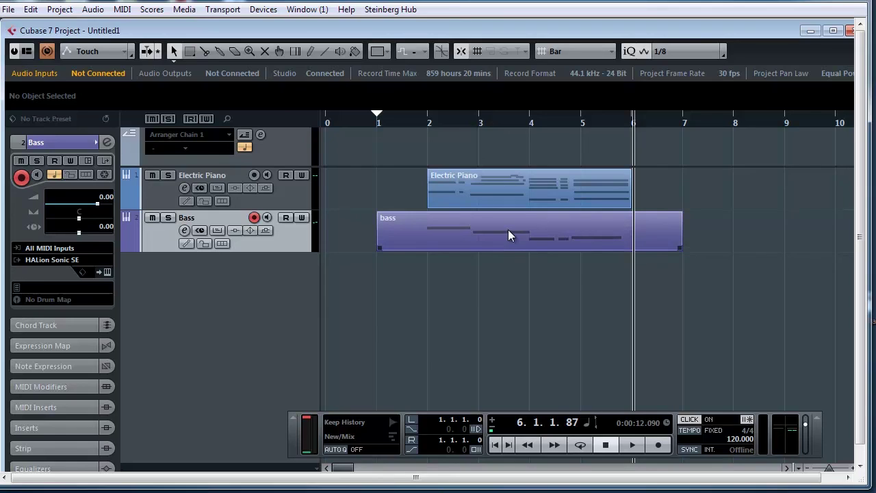
left_click(464, 137)
left_click(463, 201)
left_click(449, 312)
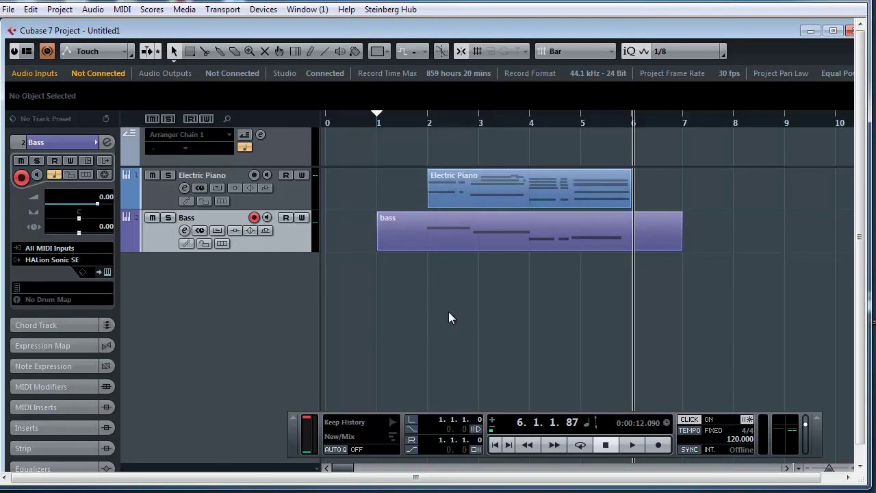